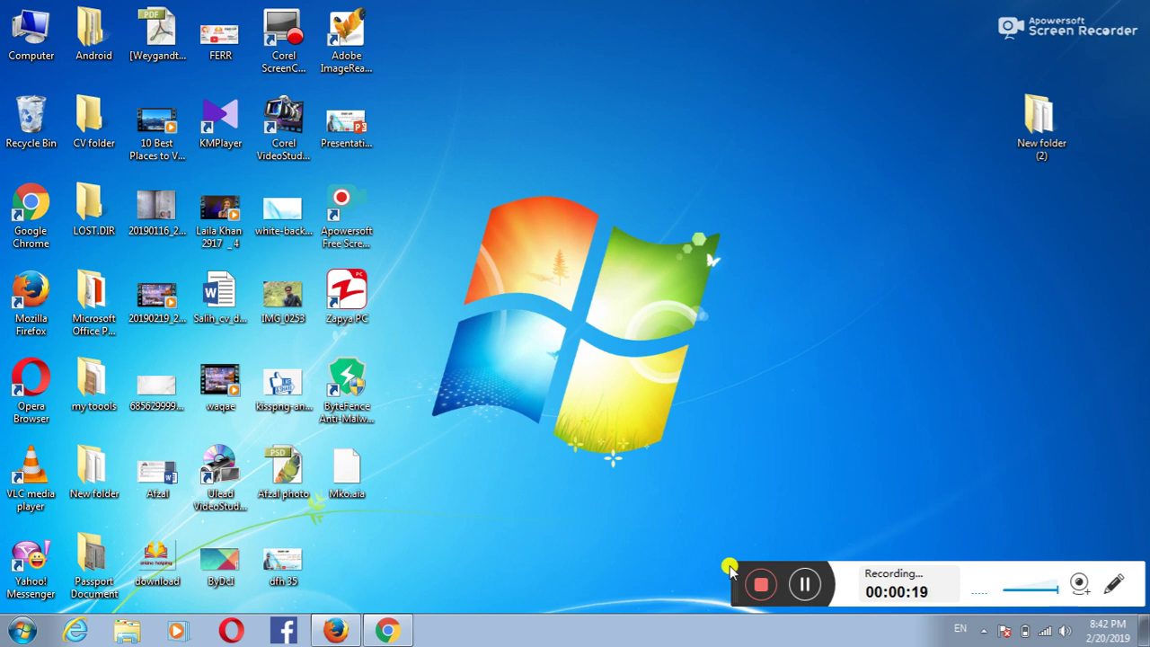
Step: In Chrome's Applovin Google results, follow the AppLovin 'Sign up' sitelink to the registration form
left_click_drag(730, 566, 742, 572)
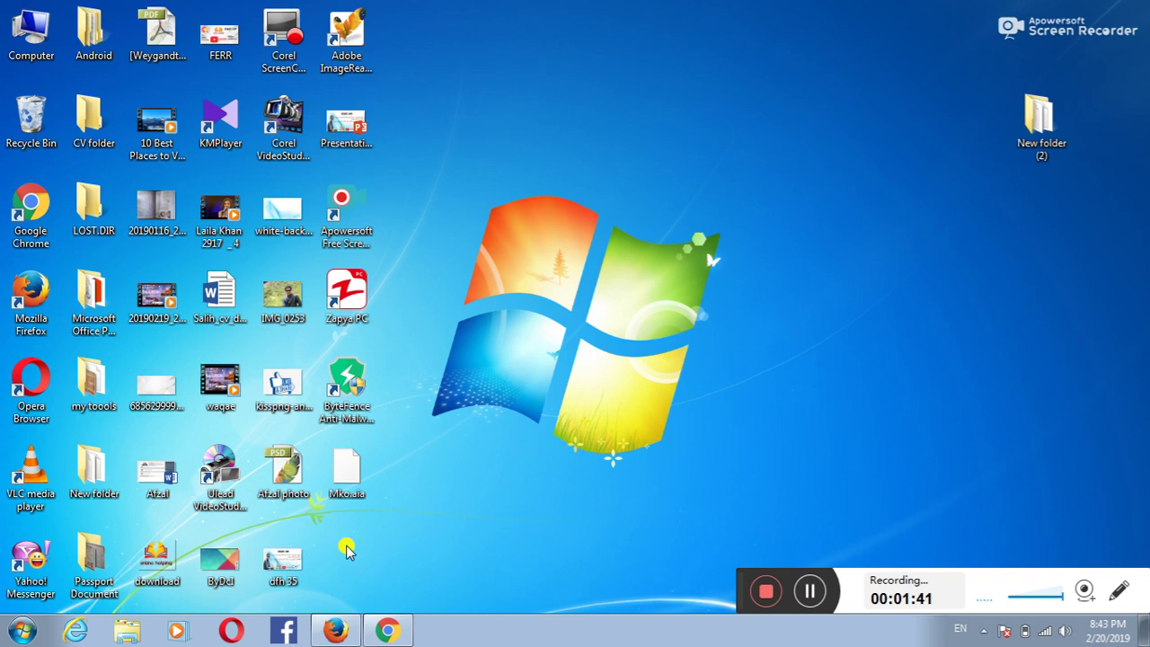
left_click(386, 632)
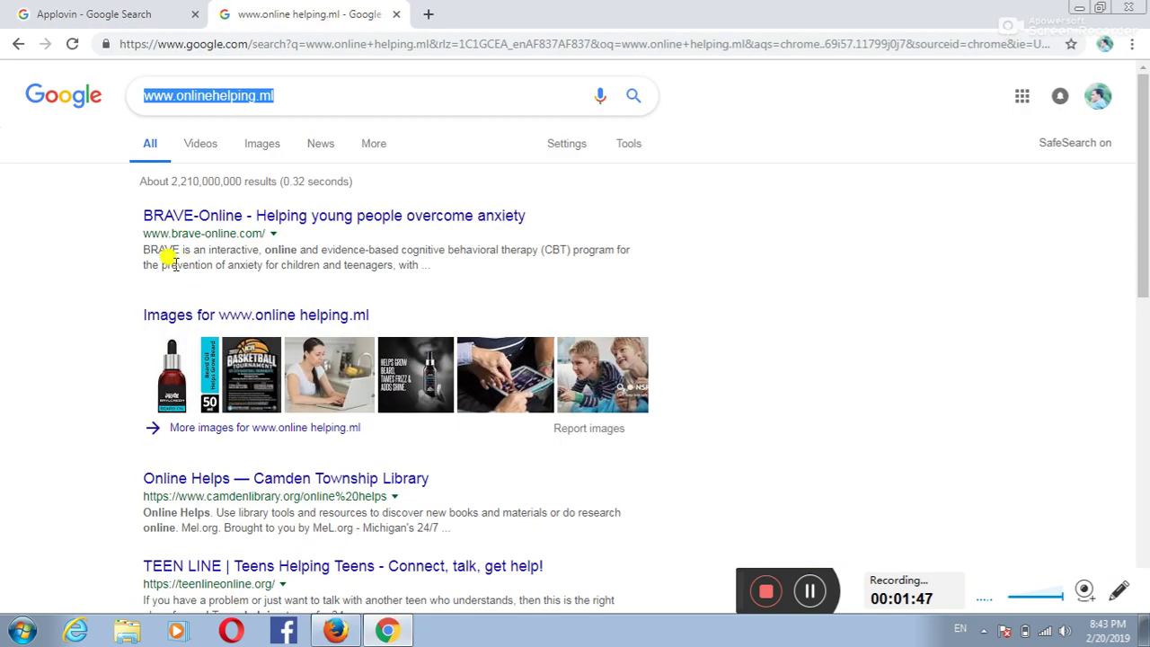
left_click(128, 21)
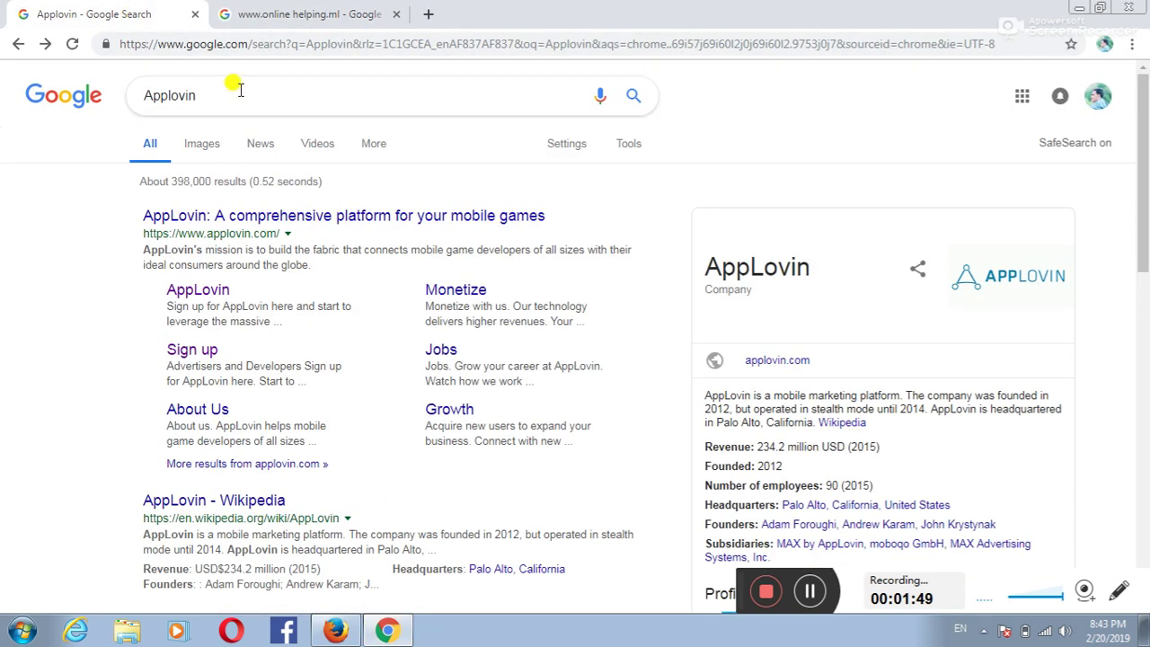
left_click(215, 94)
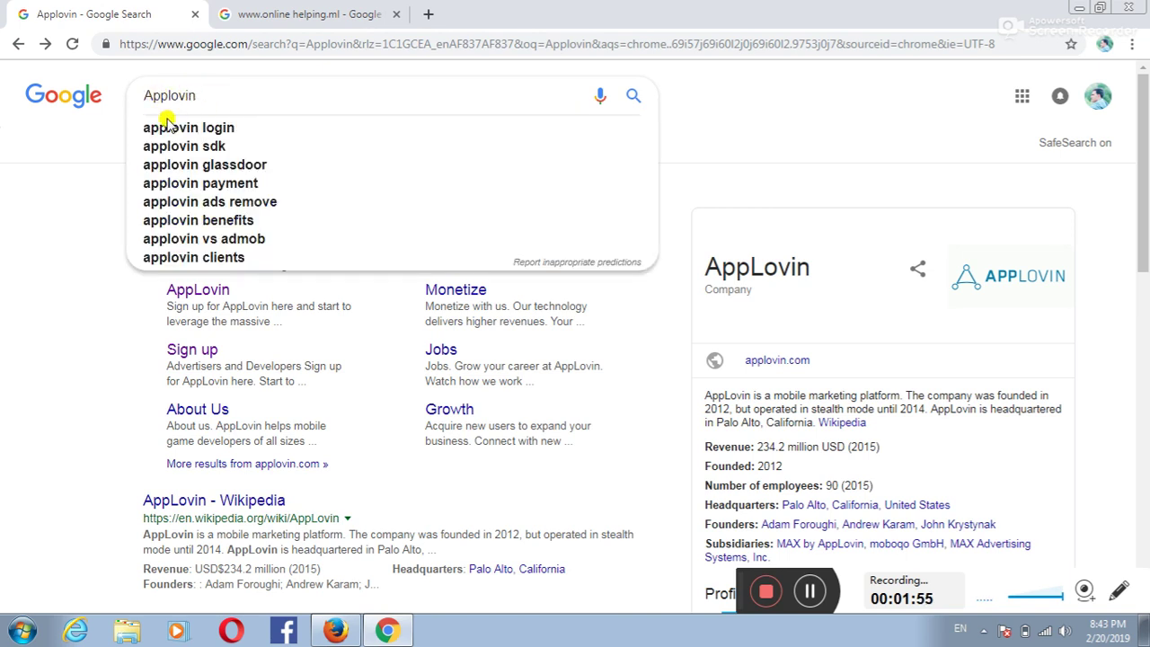
left_click(98, 126)
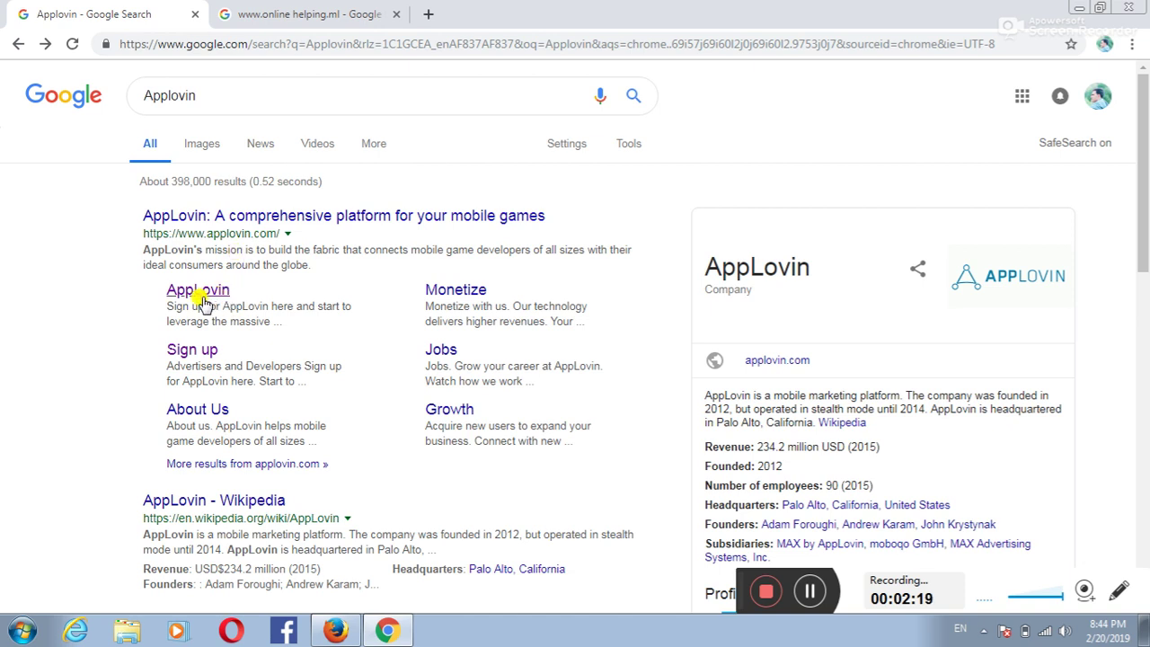
left_click(197, 351)
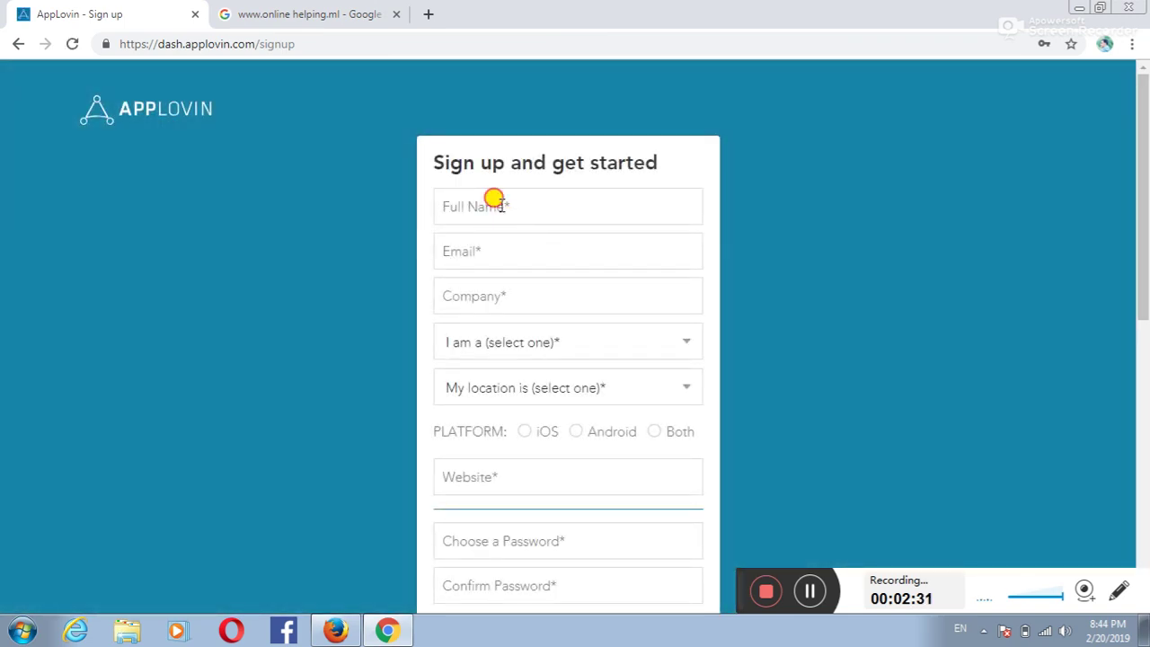
Step: Fill the Full Name field from a saved autofill suggestion
left_click(496, 208)
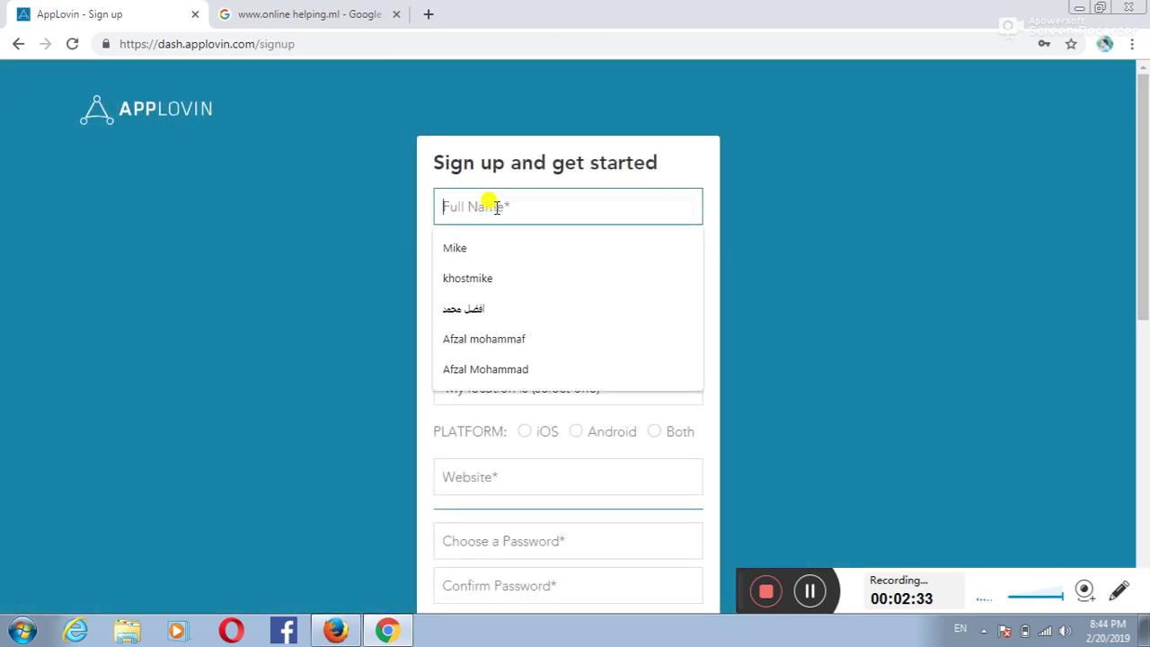
left_click(731, 154)
scroll(548, 245, "down", 1)
scroll(521, 216, "up", 1)
left_click(472, 205)
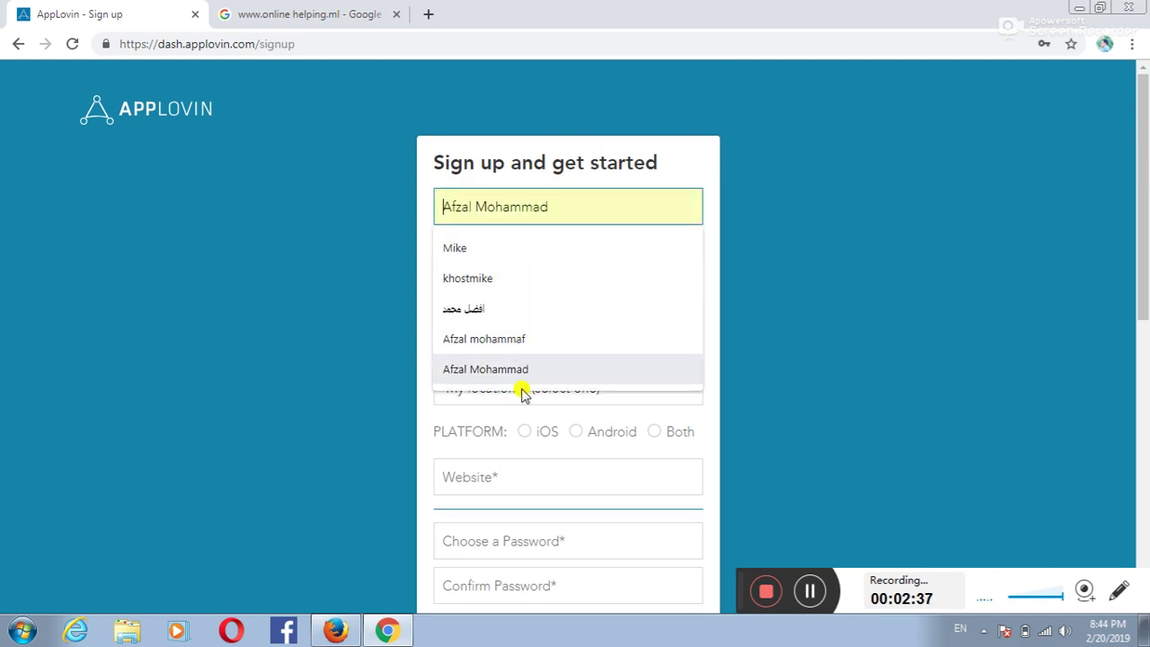
left_click(508, 378)
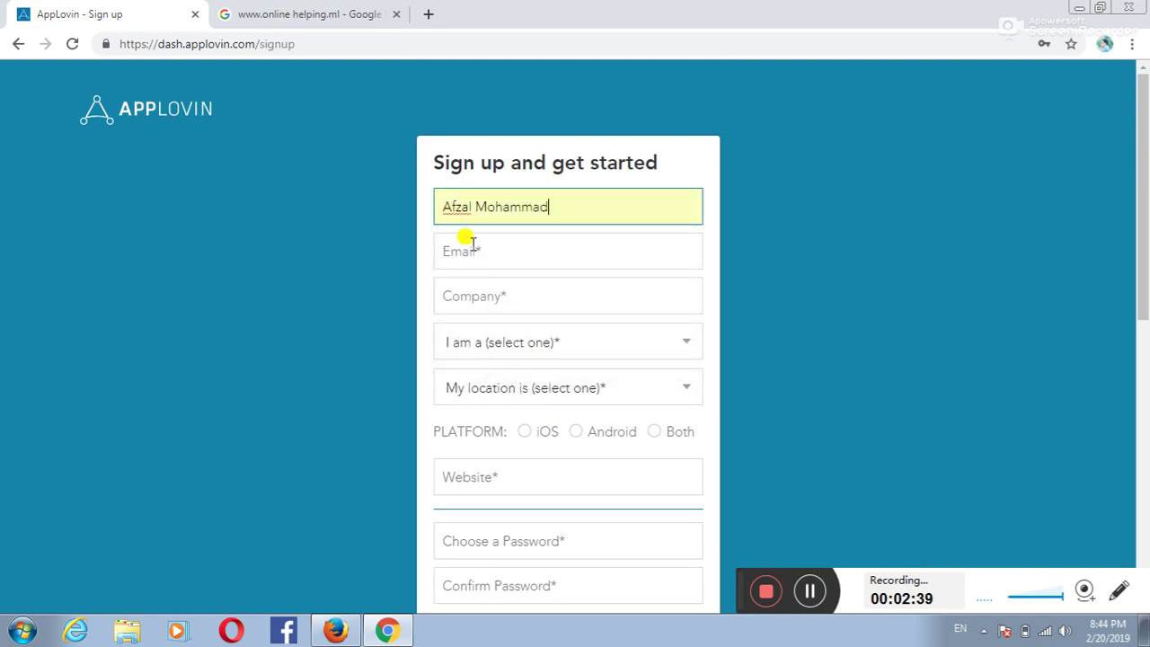
Step: Autofill the email address and set the company to 'Earn money'
left_click(467, 246)
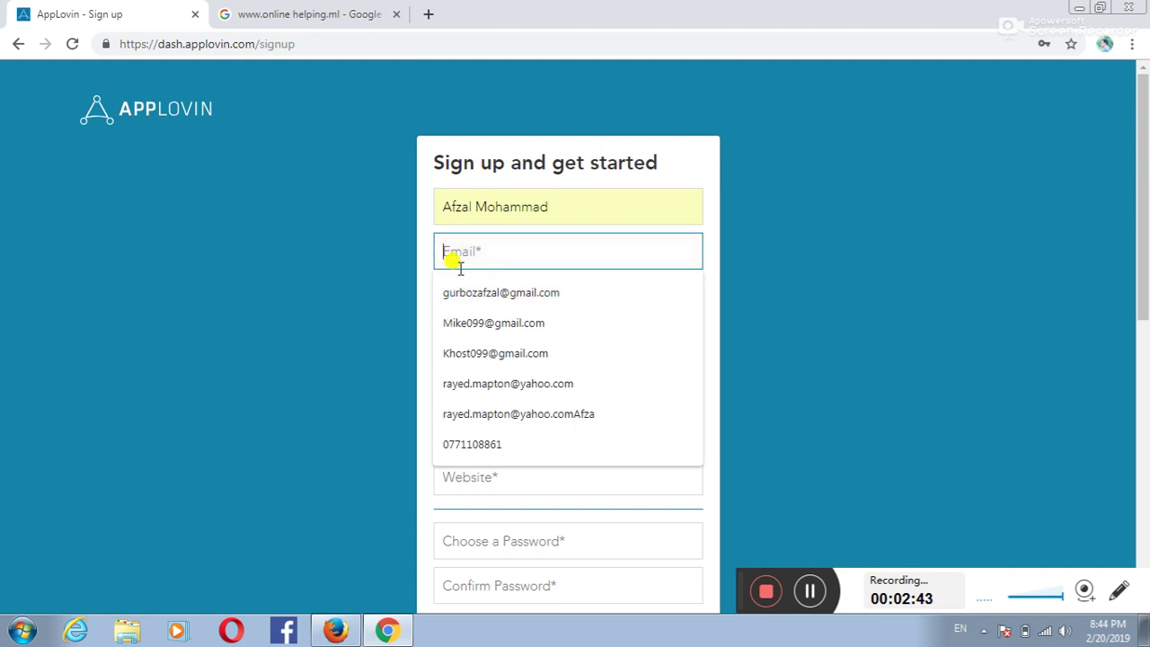
left_click(493, 293)
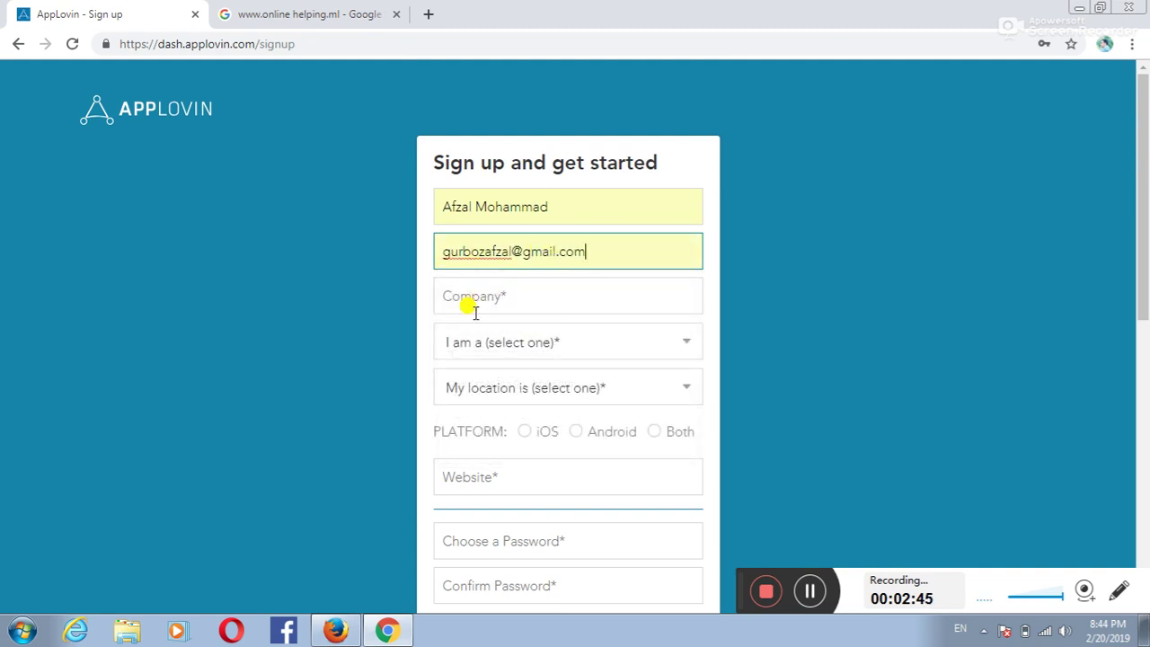
left_click(457, 298)
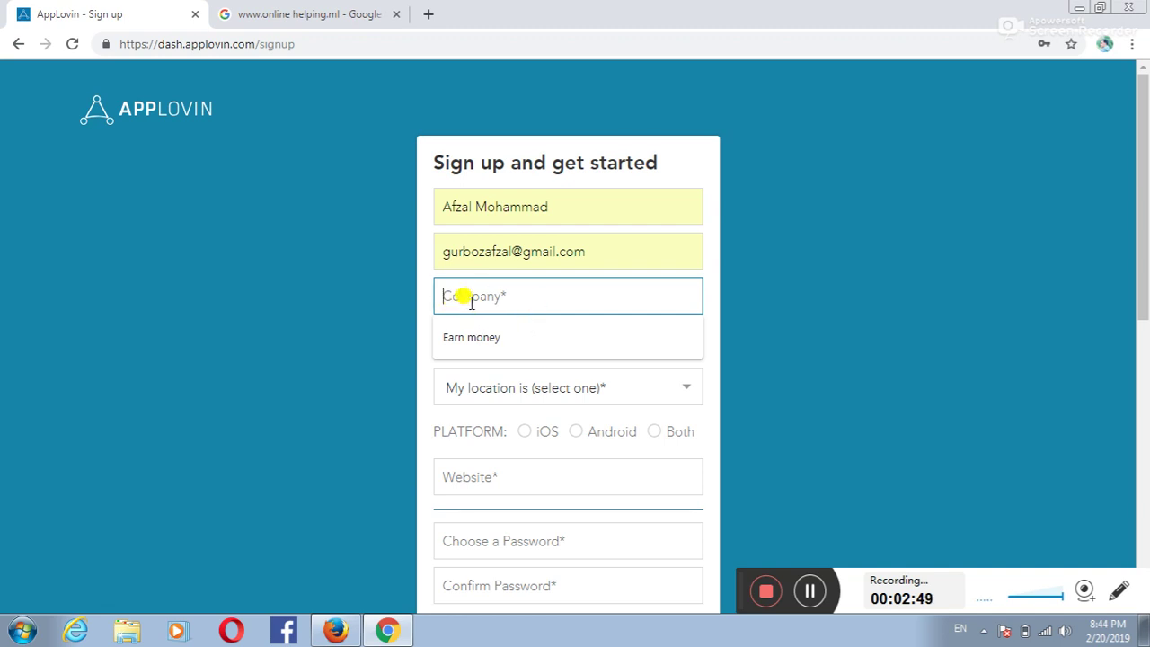
left_click(476, 338)
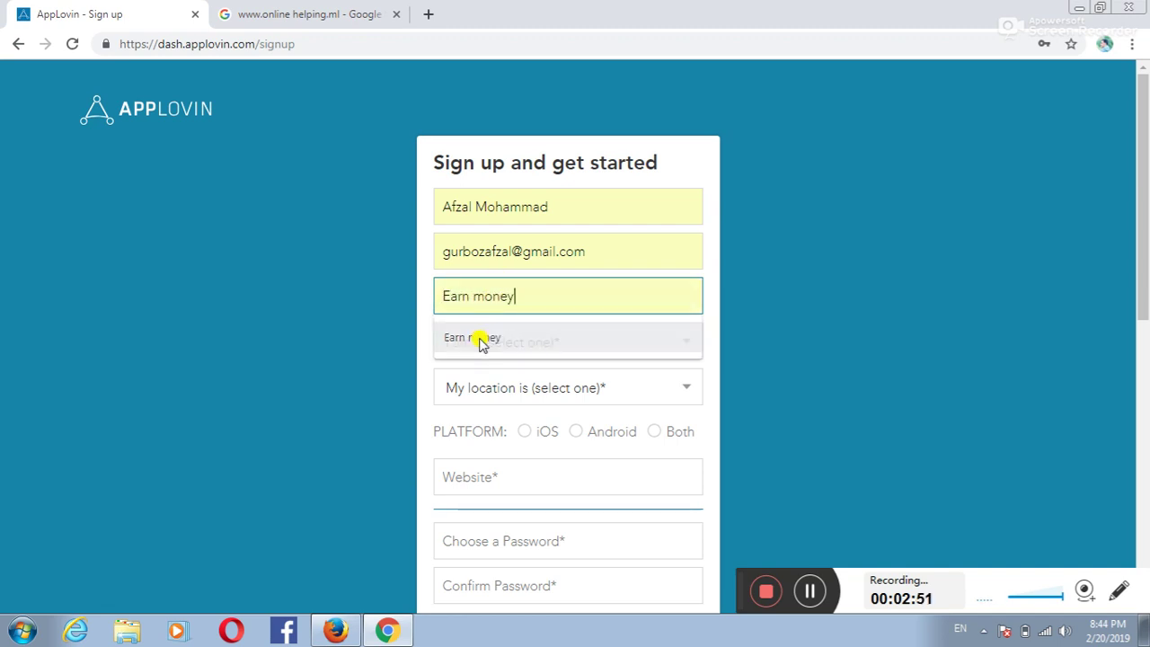
left_click(694, 346)
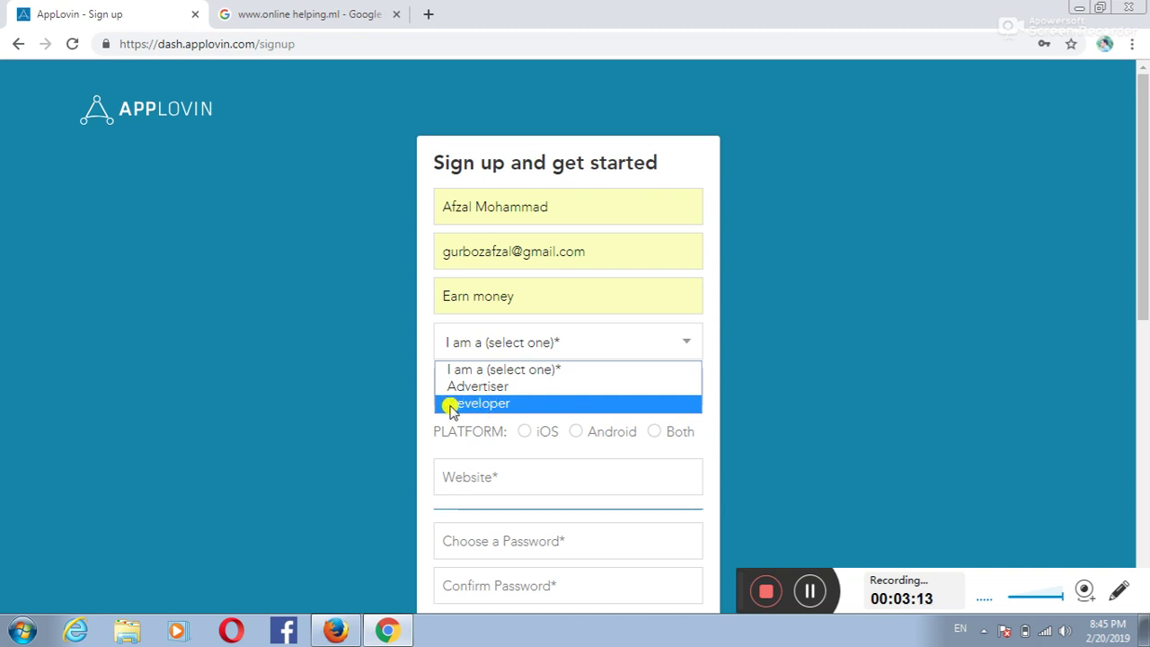
left_click(506, 401)
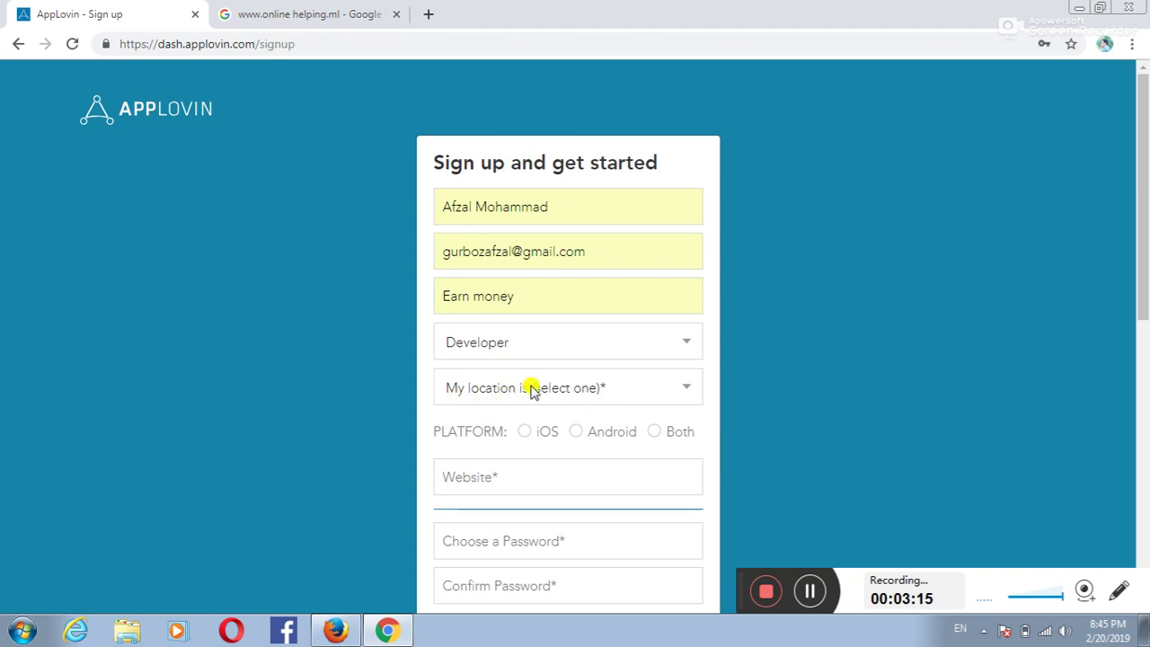
left_click(681, 393)
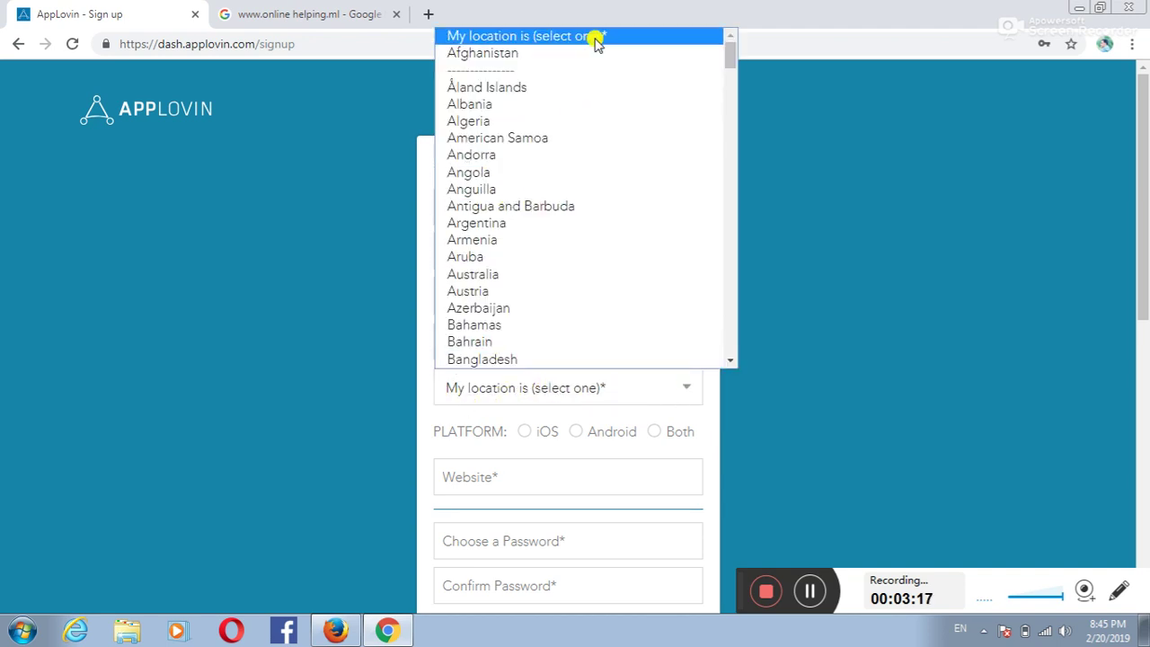
left_click(501, 54)
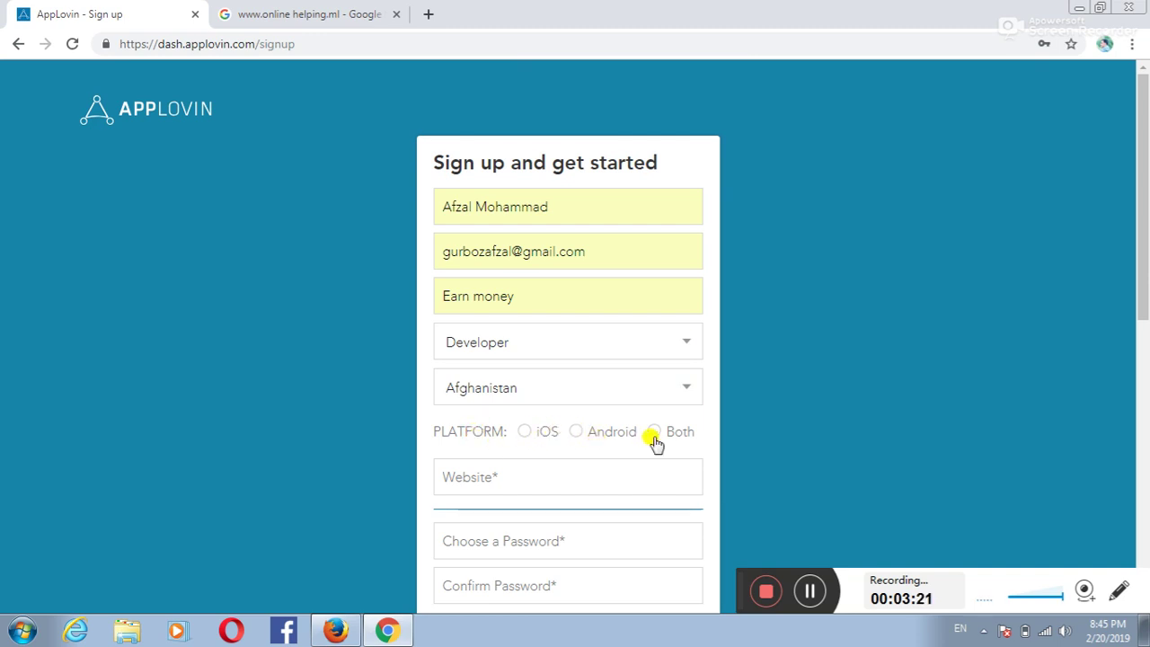
left_click(576, 433)
left_click(486, 479)
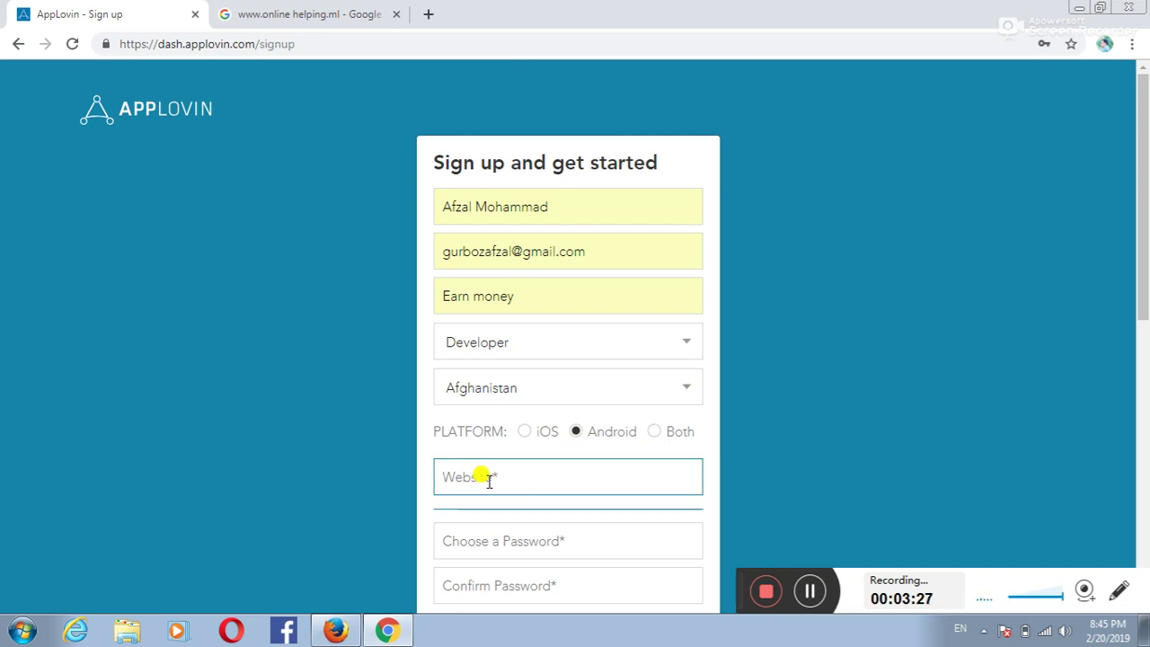
type("www.onlinehelping.ml")
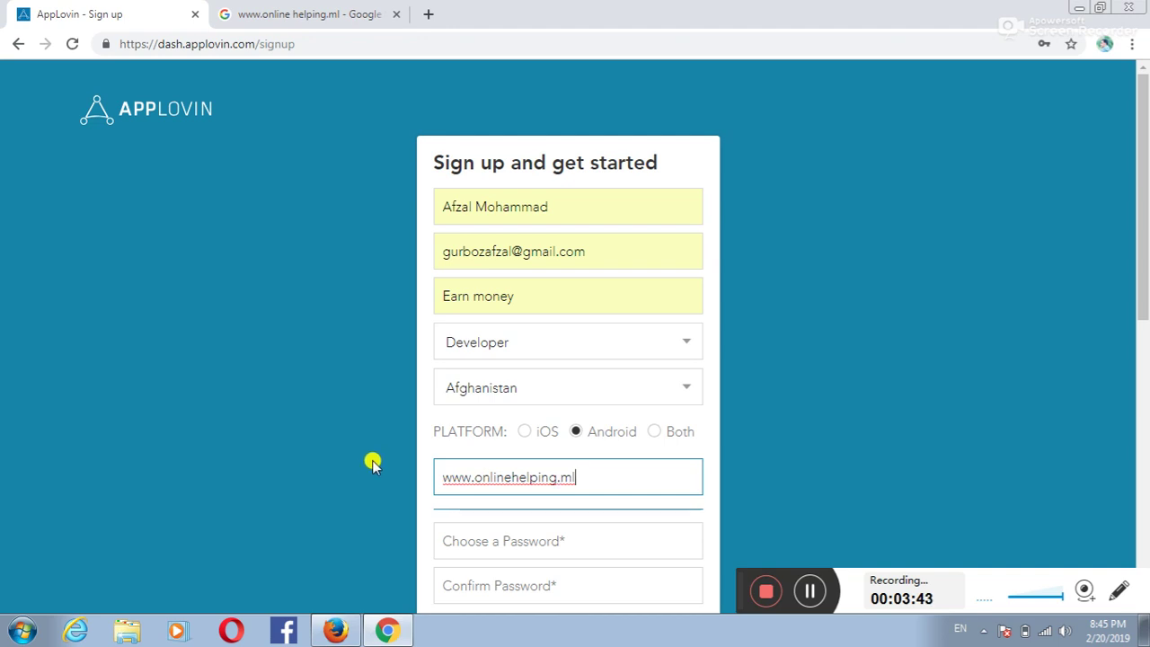
scroll(429, 467, "down", 3)
Step: Enter the account password and its confirmation in both password fields
left_click(481, 286)
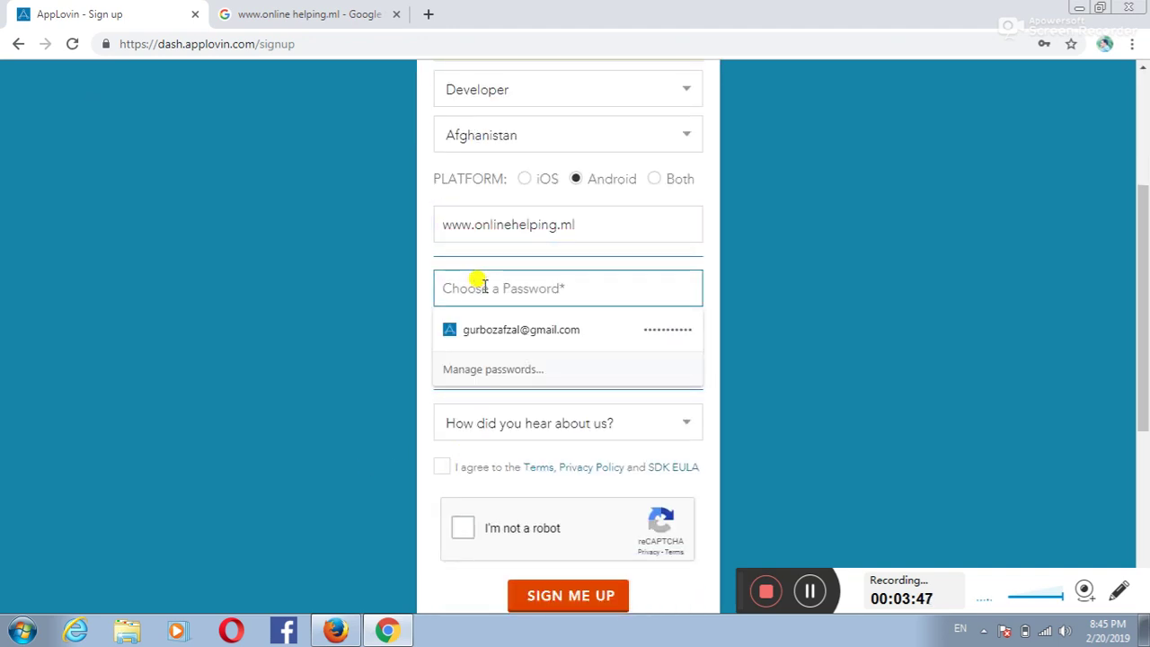
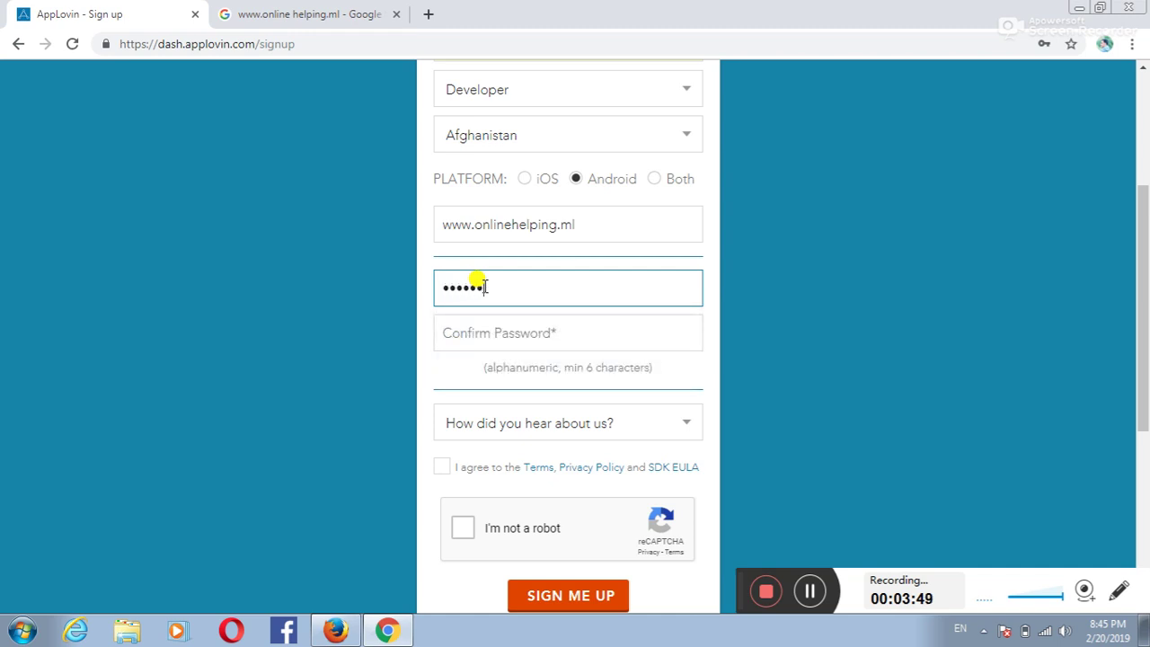
left_click(452, 329)
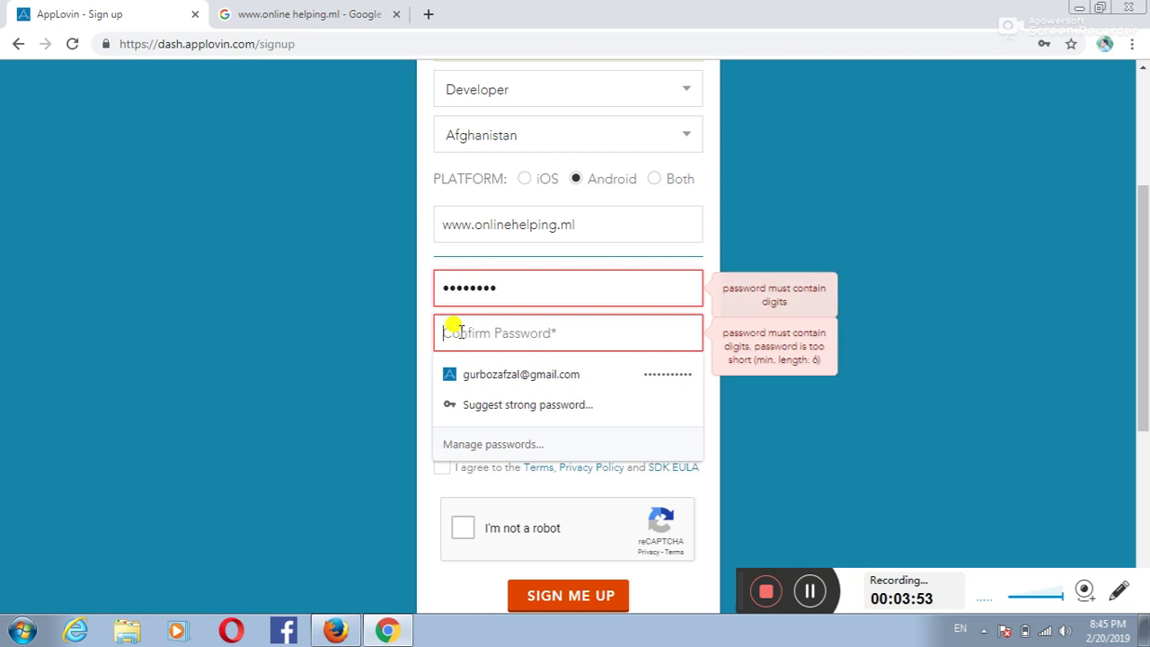
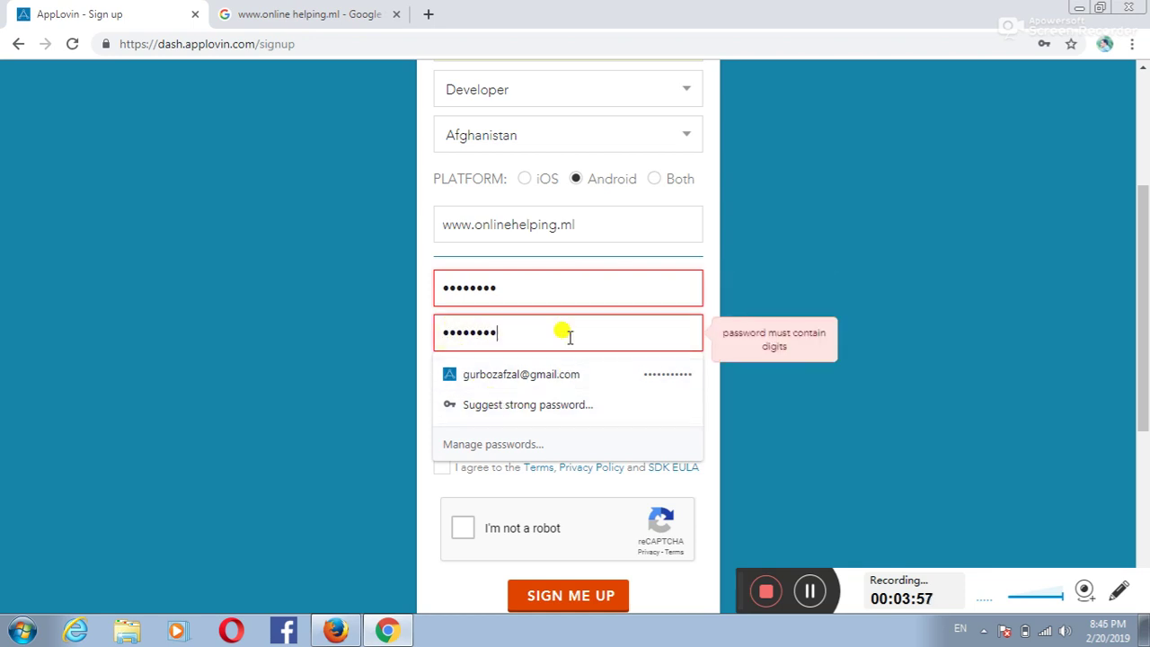
left_click_drag(507, 286, 431, 318)
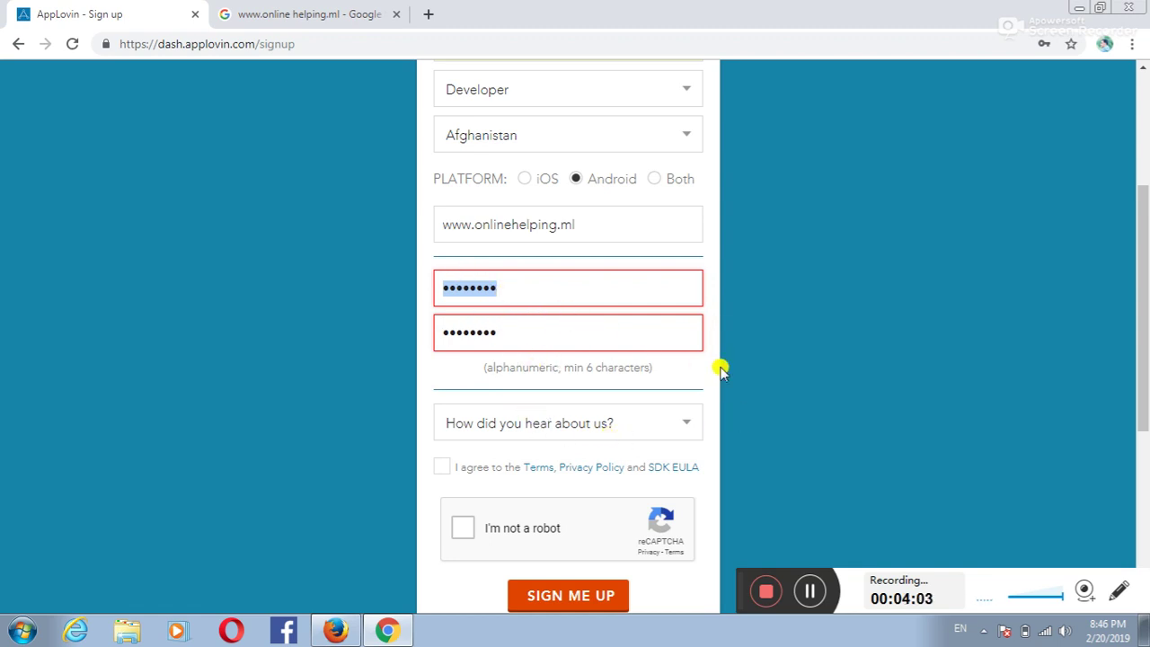
Step: Set the referral source to Friend, agree to the Terms, and start the reCAPTCHA check
left_click(693, 435)
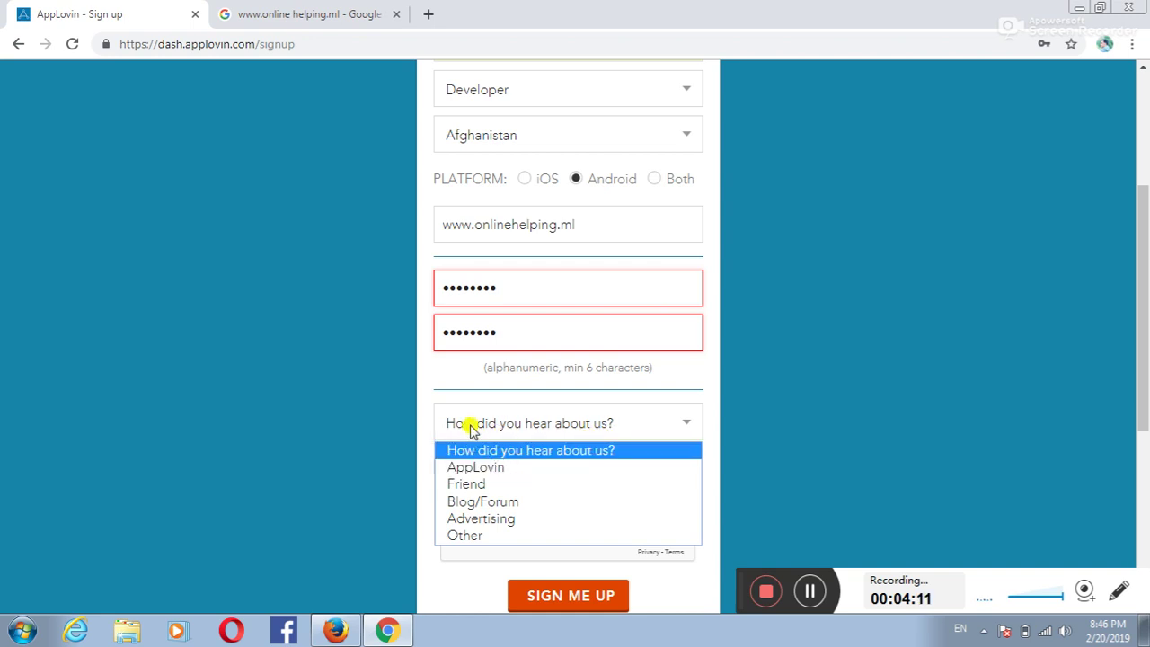
left_click(517, 490)
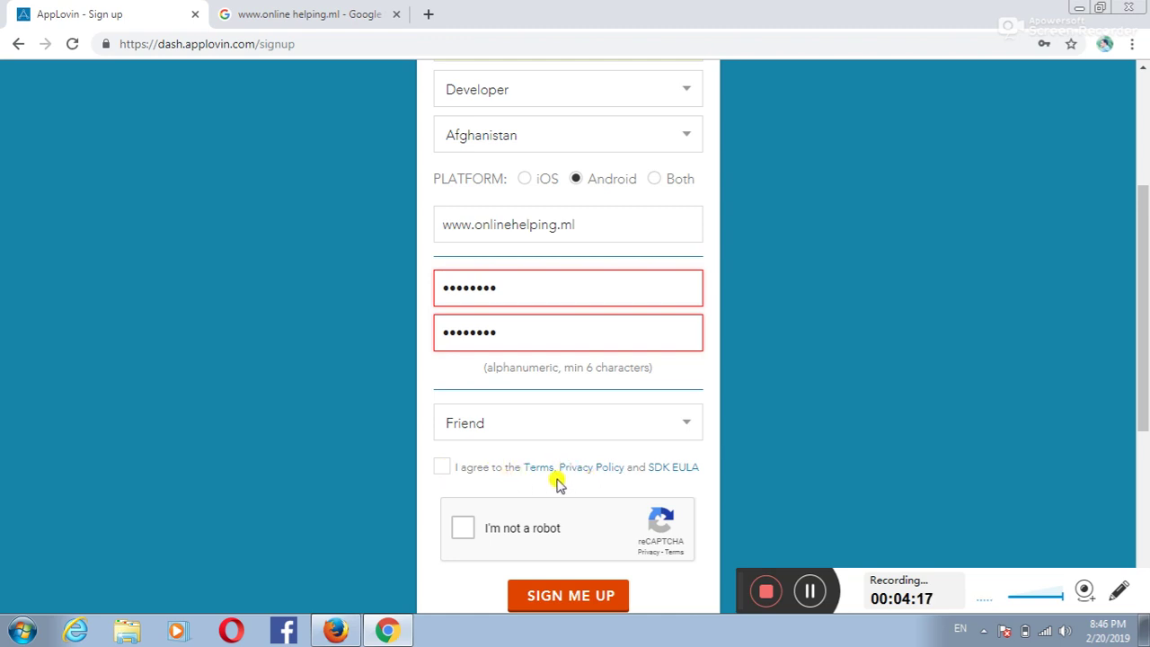
left_click(444, 467)
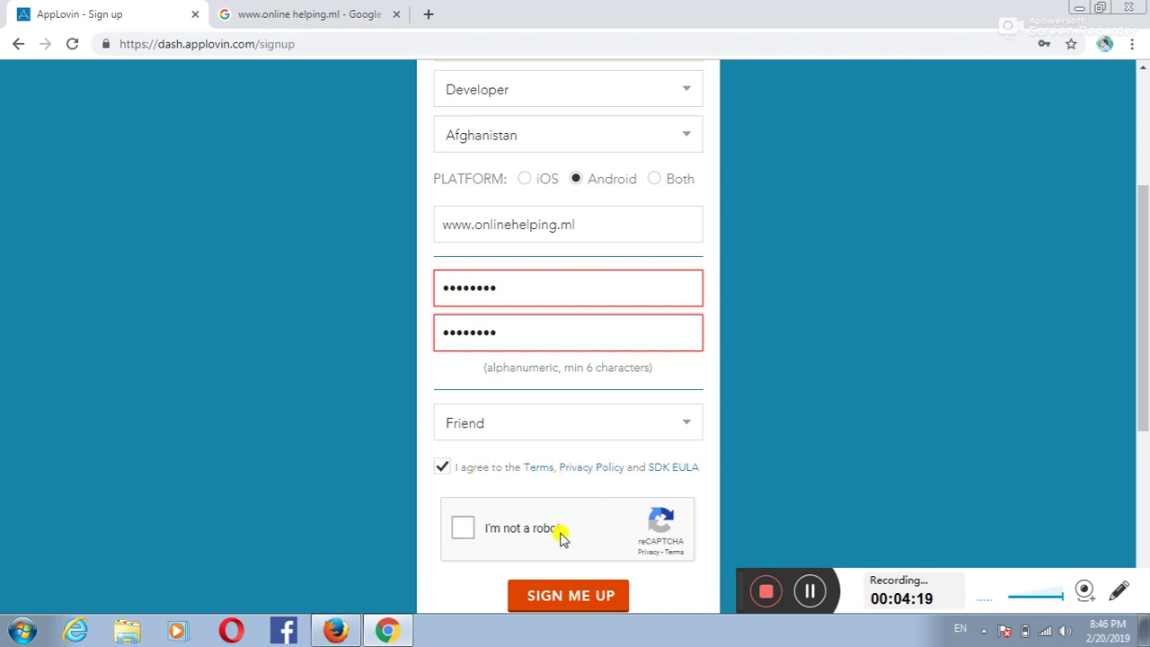
left_click(462, 529)
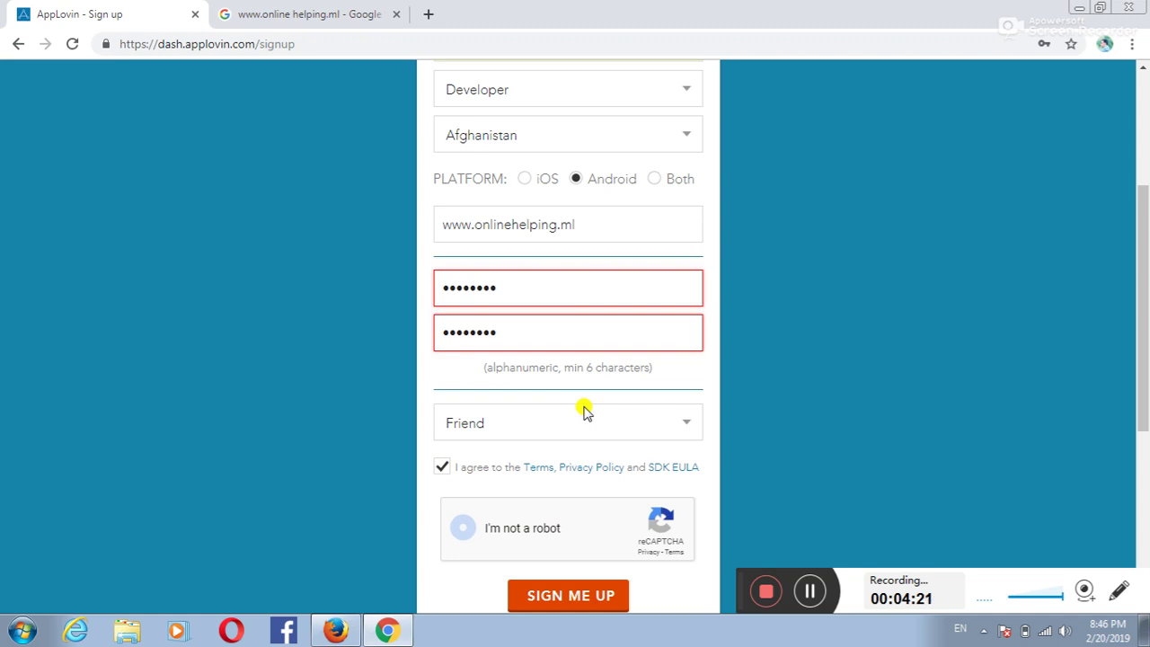
Step: Submit the form, then replace the first password with a new value
scroll(589, 427, "down", 2)
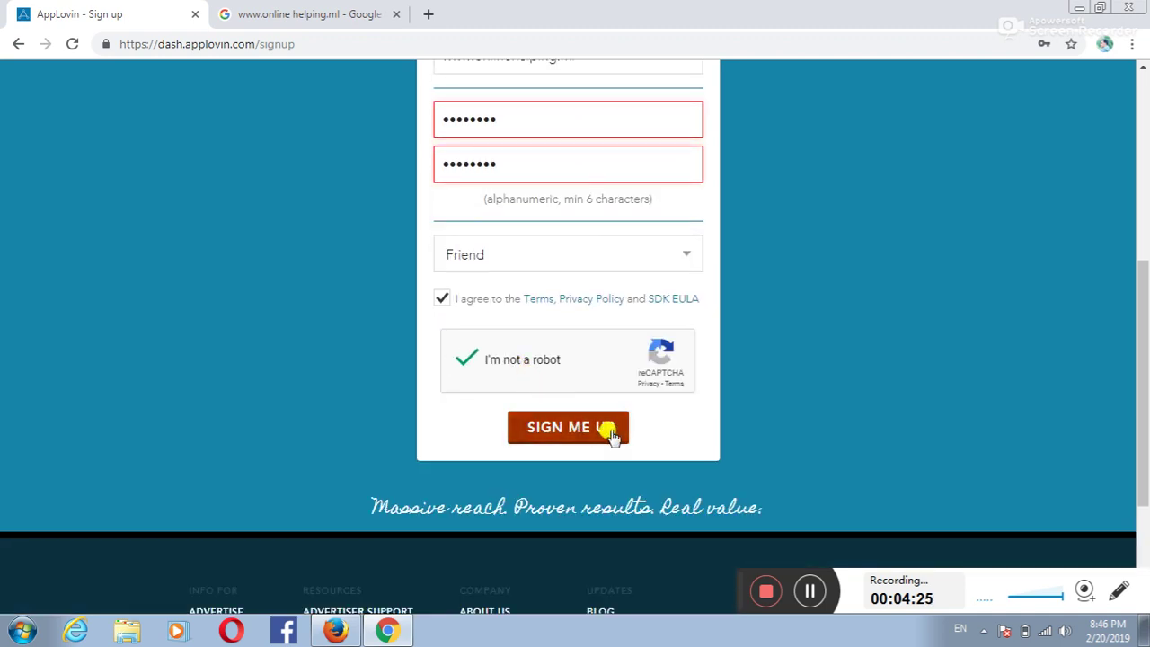
left_click(567, 439)
left_click_drag(496, 119, 437, 133)
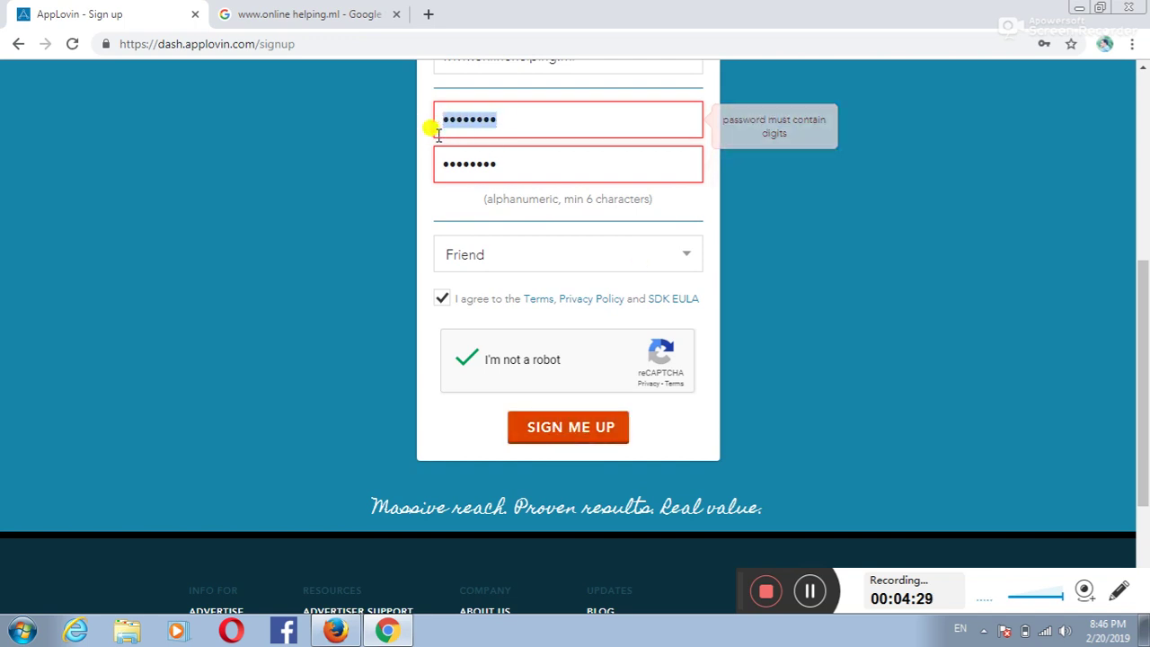
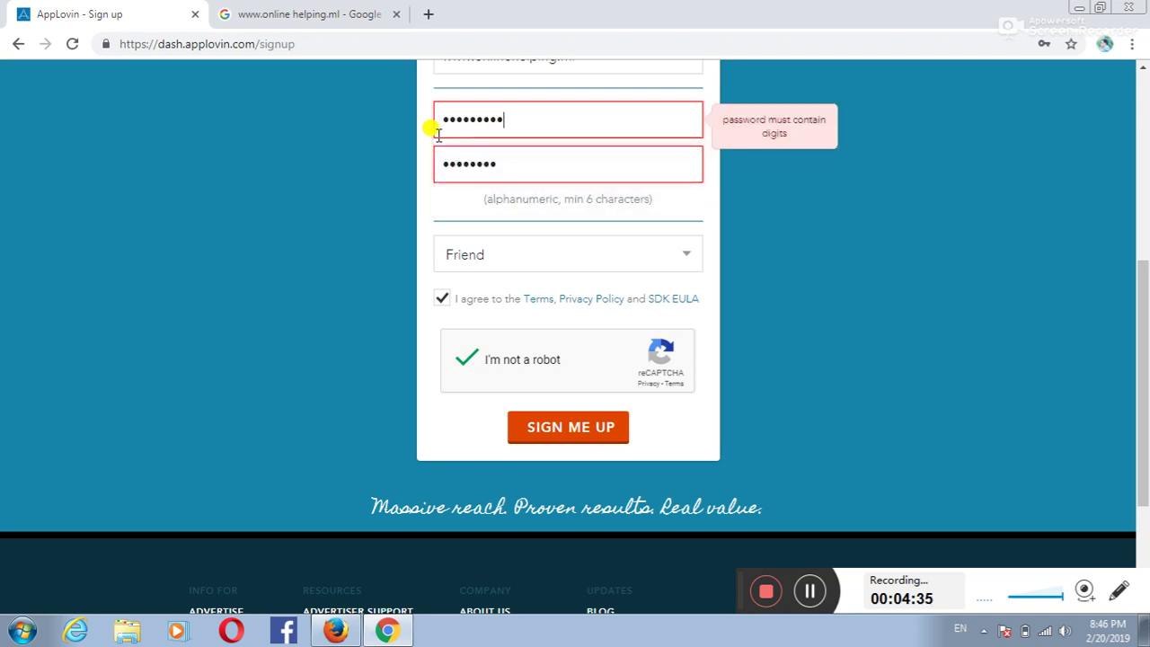
Step: Retype a matching confirm password and resubmit the sign-up form
left_click(495, 158)
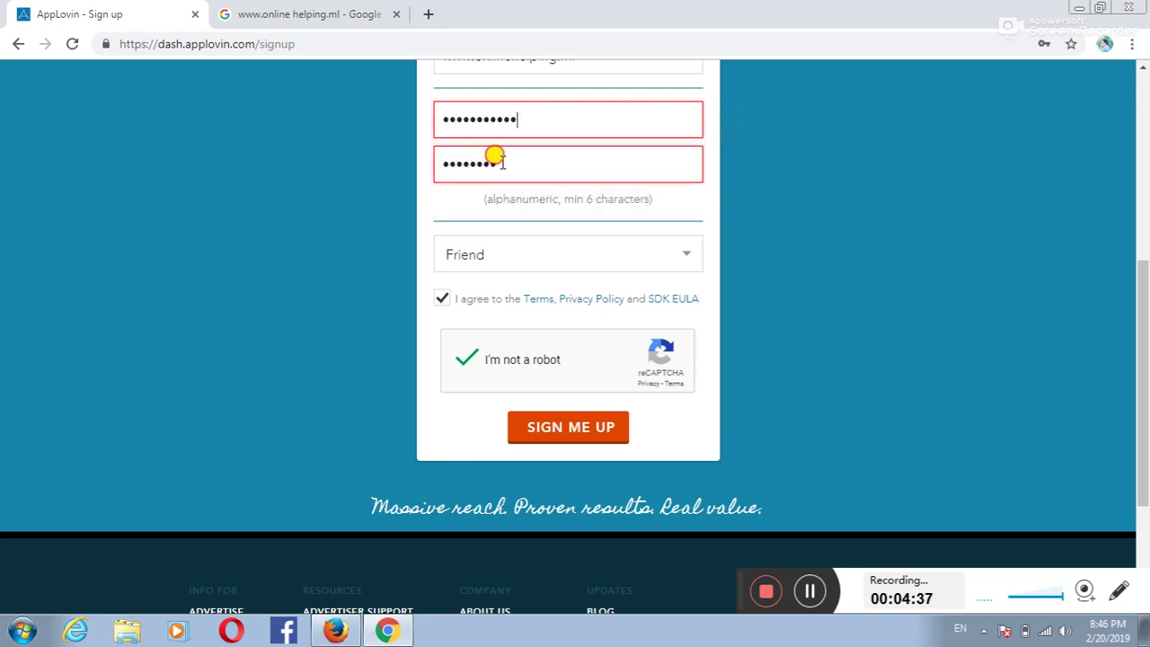
key("BackSpace")
key("BackSpace")
key("BackSpace")
key("BackSpace")
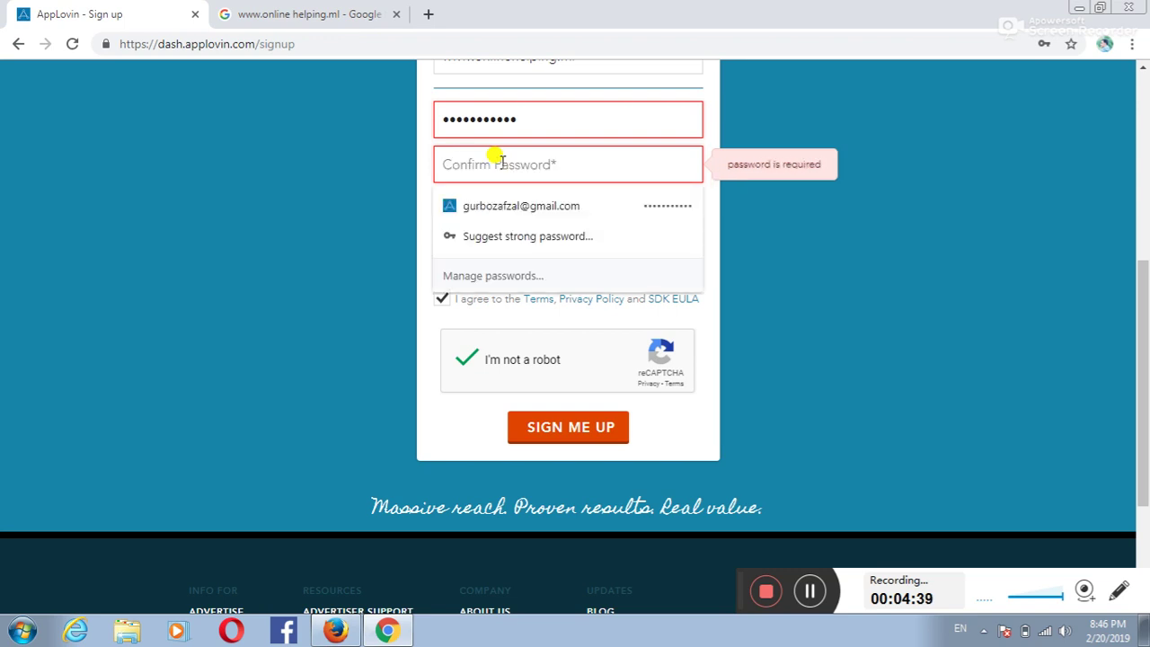
type("*****")
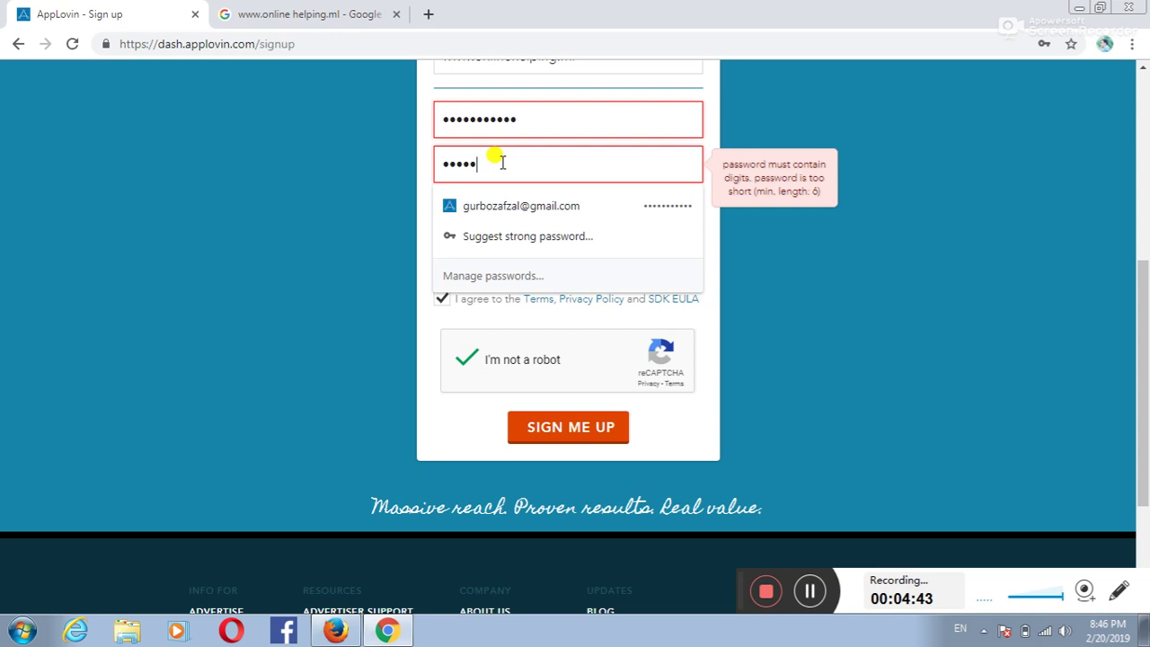
type("*****")
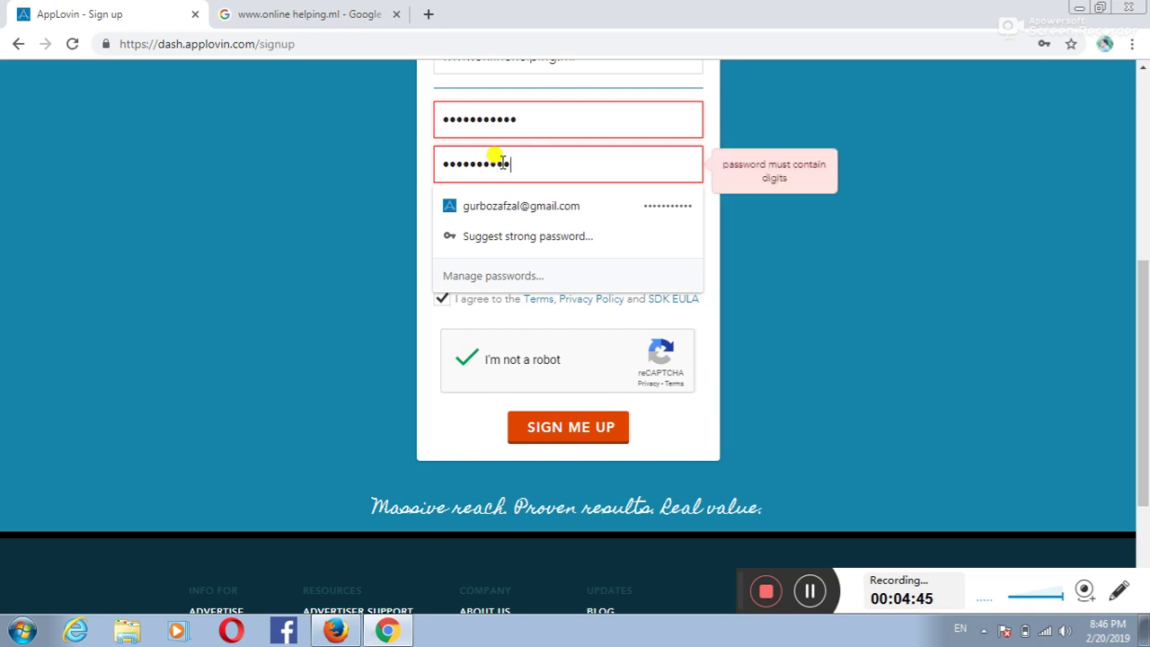
key("BackSpace")
key("BackSpace")
key("BackSpace")
key("BackSpace")
key("BackSpace")
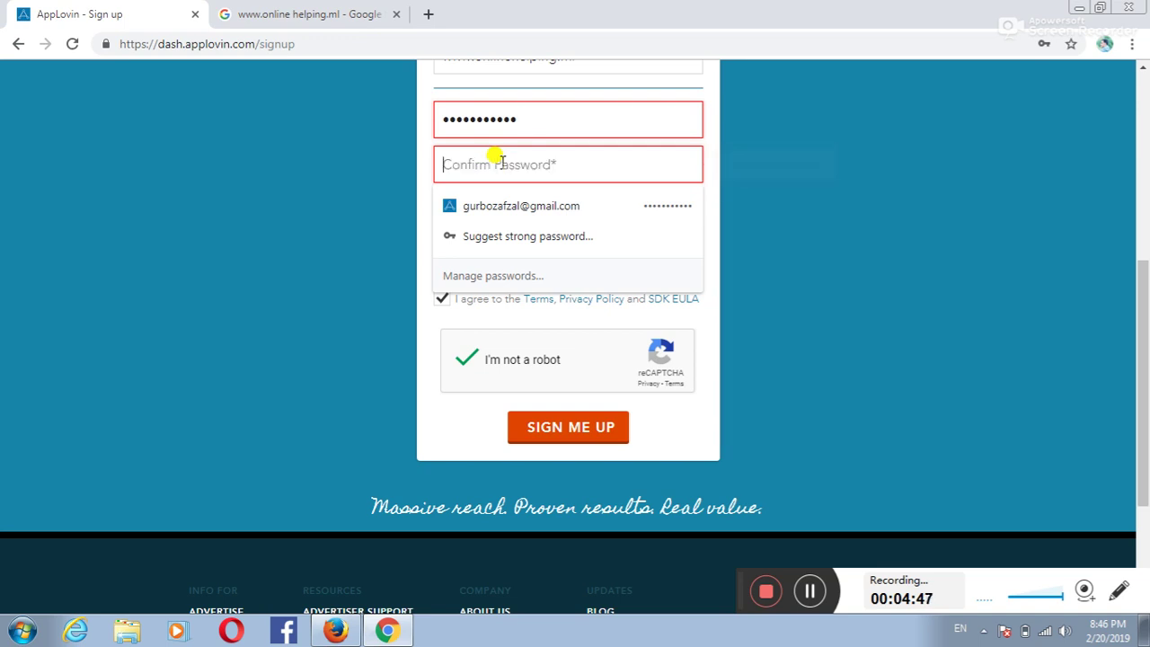
type("*****")
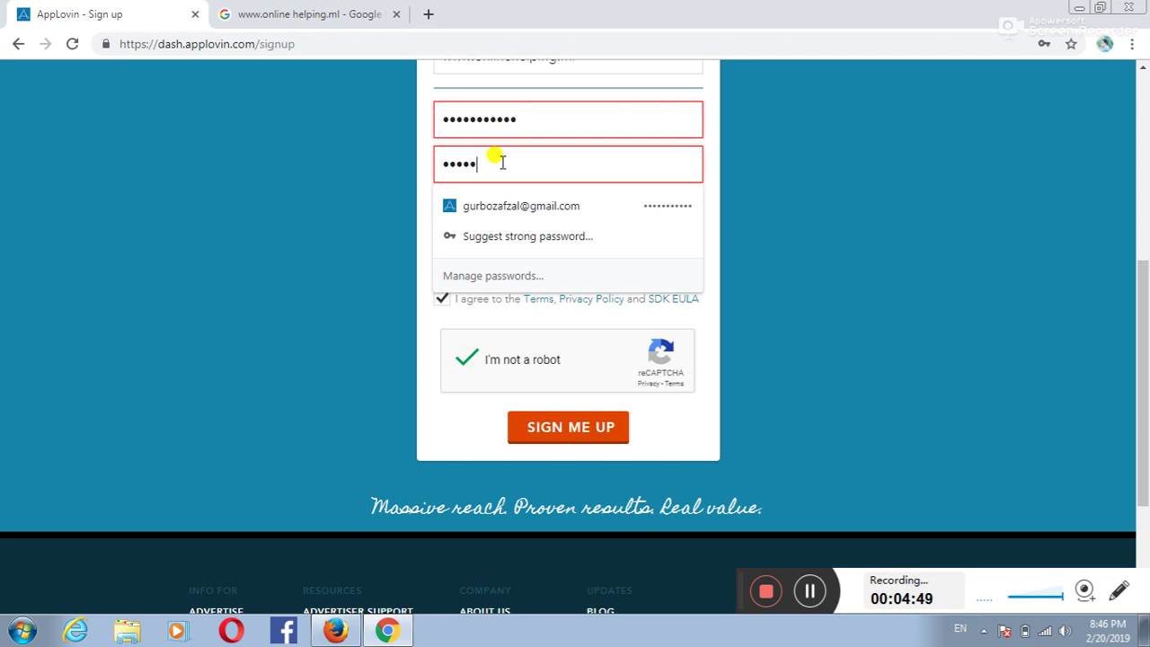
type("****")
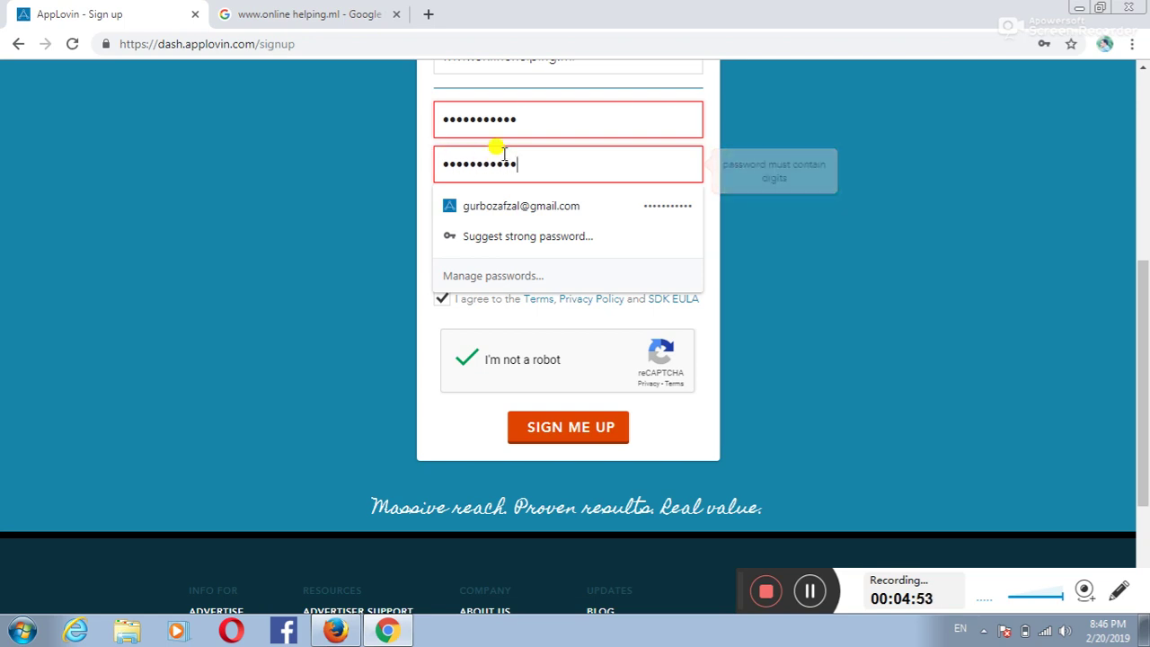
mouse_move(524, 123)
left_mouse_down()
mouse_move(495, 143)
mouse_move(517, 133)
left_mouse_up()
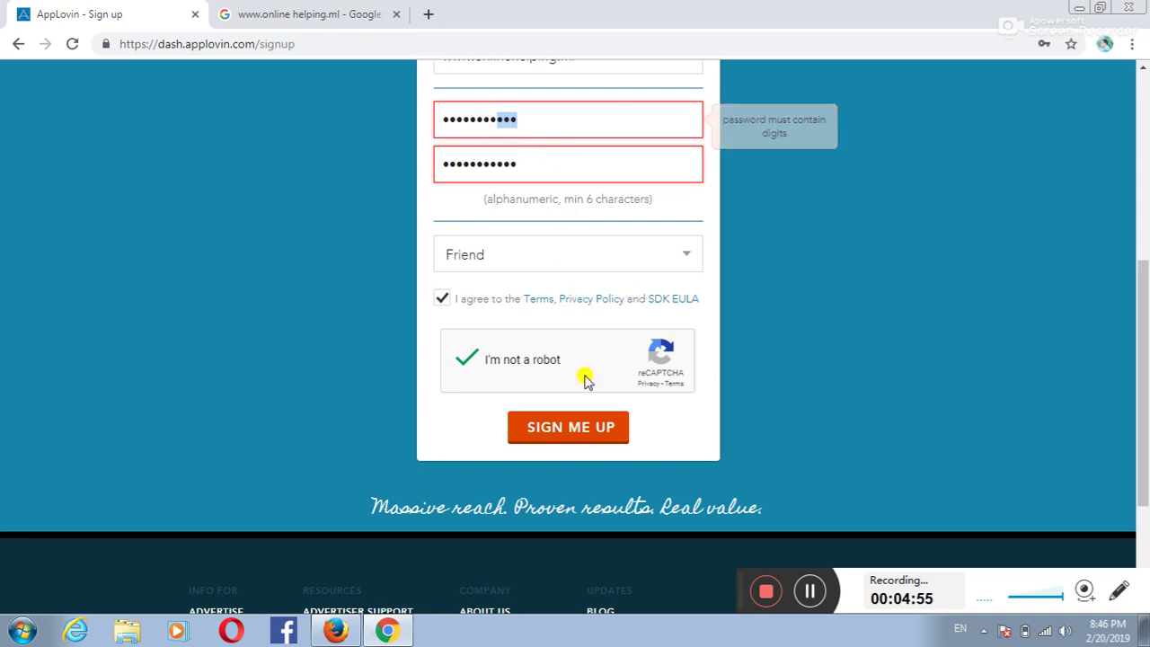
left_click_drag(531, 130, 424, 142)
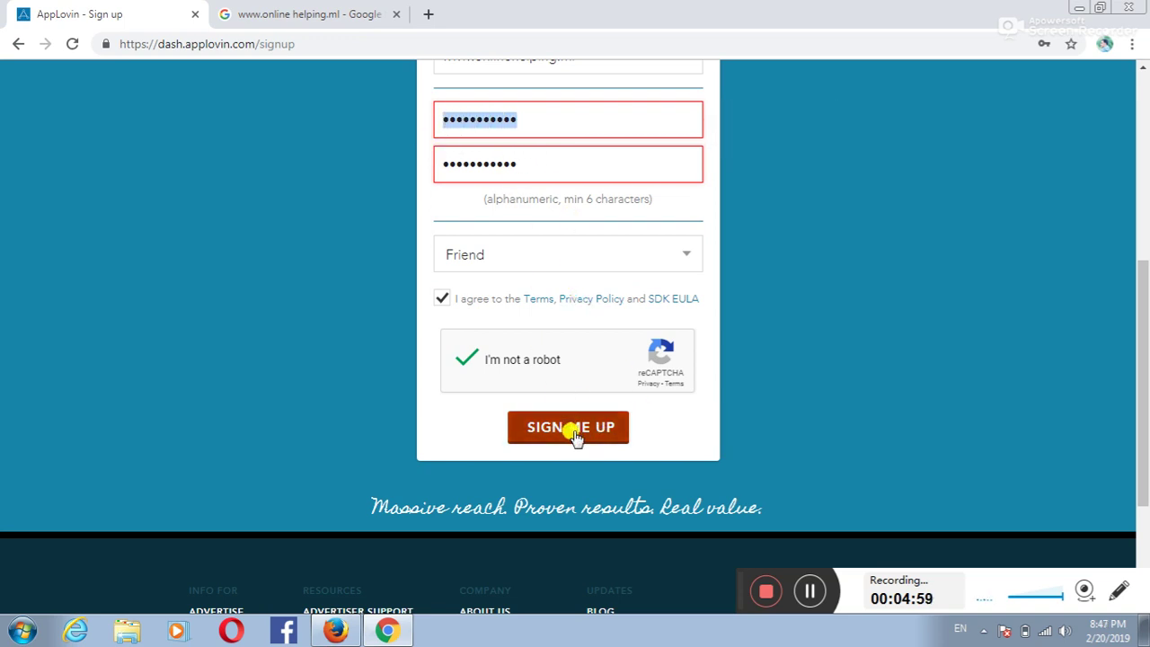
left_click(810, 590)
left_click(809, 591)
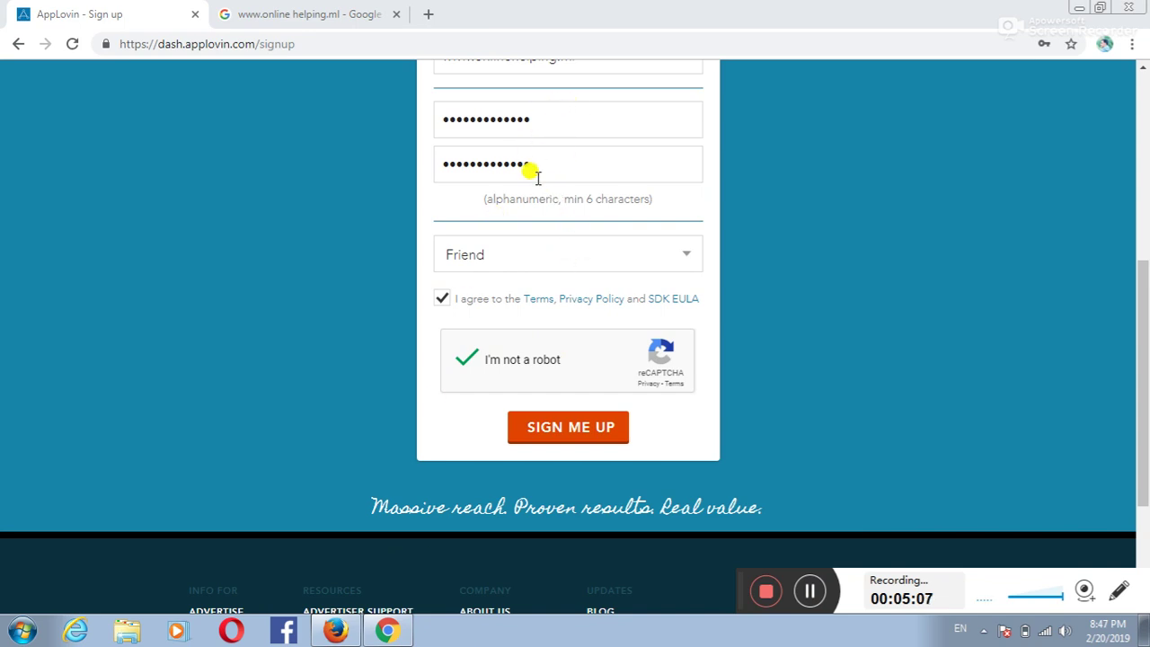
left_click(600, 428)
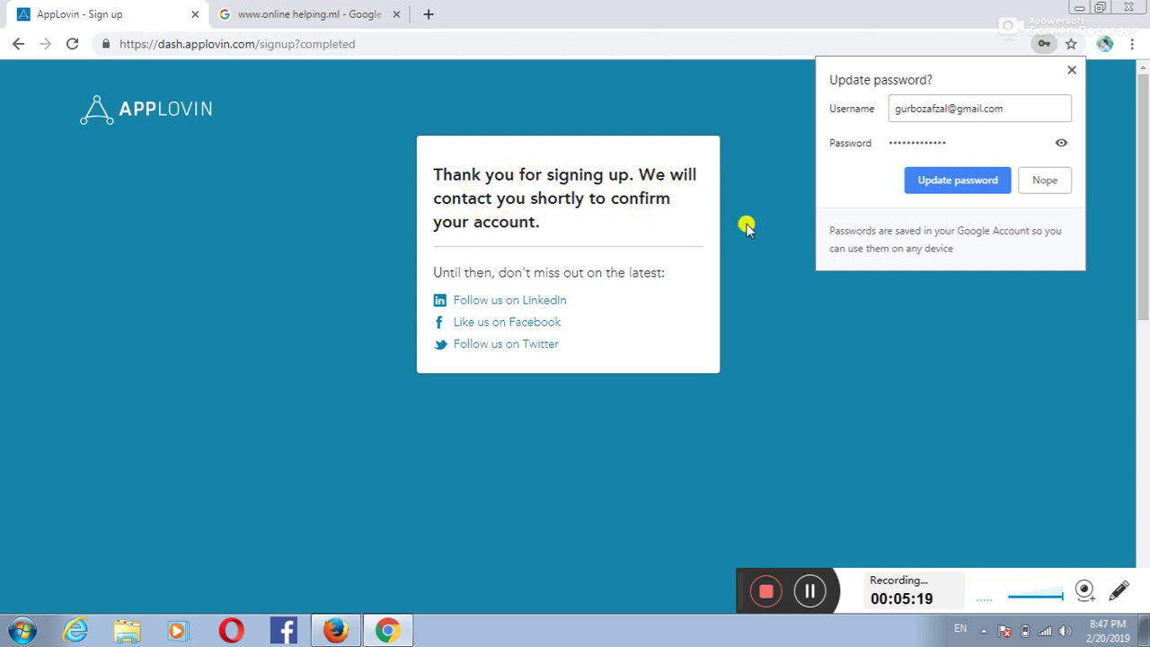
Step: Dismiss Chrome's 'Update password?' bubble on the AppLovin thank-you page
left_click(570, 237)
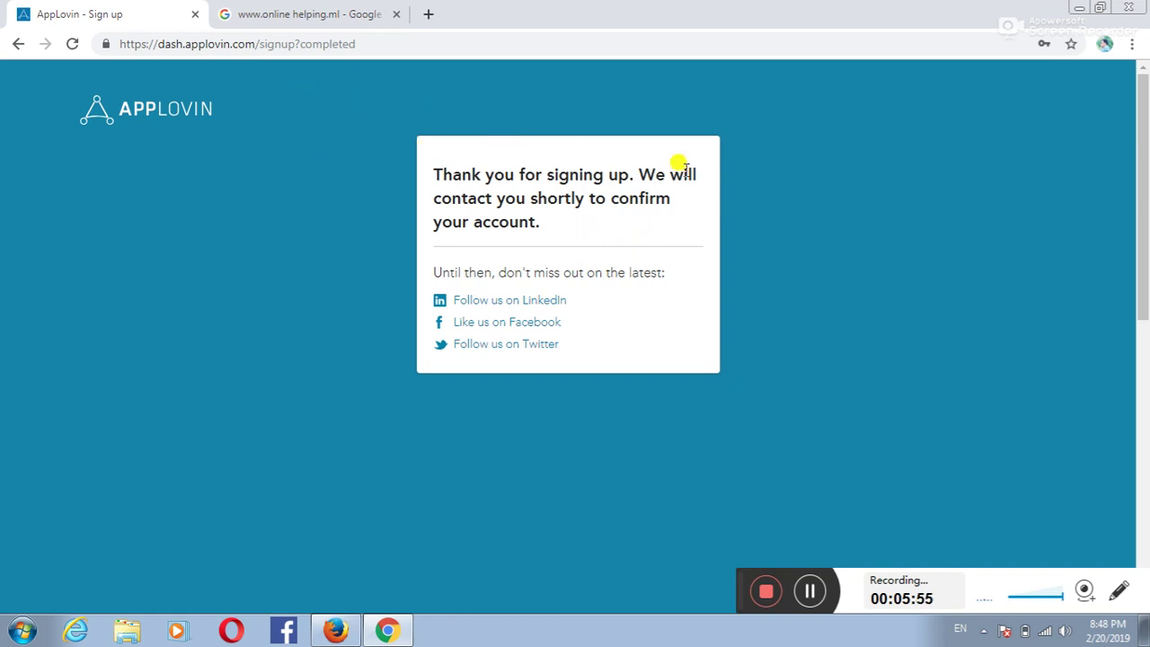
Step: Sign in to AppLovin in Firefox with the saved credentials to reach the Analytics dashboard
left_click(301, 27)
left_click(155, 27)
left_click(336, 631)
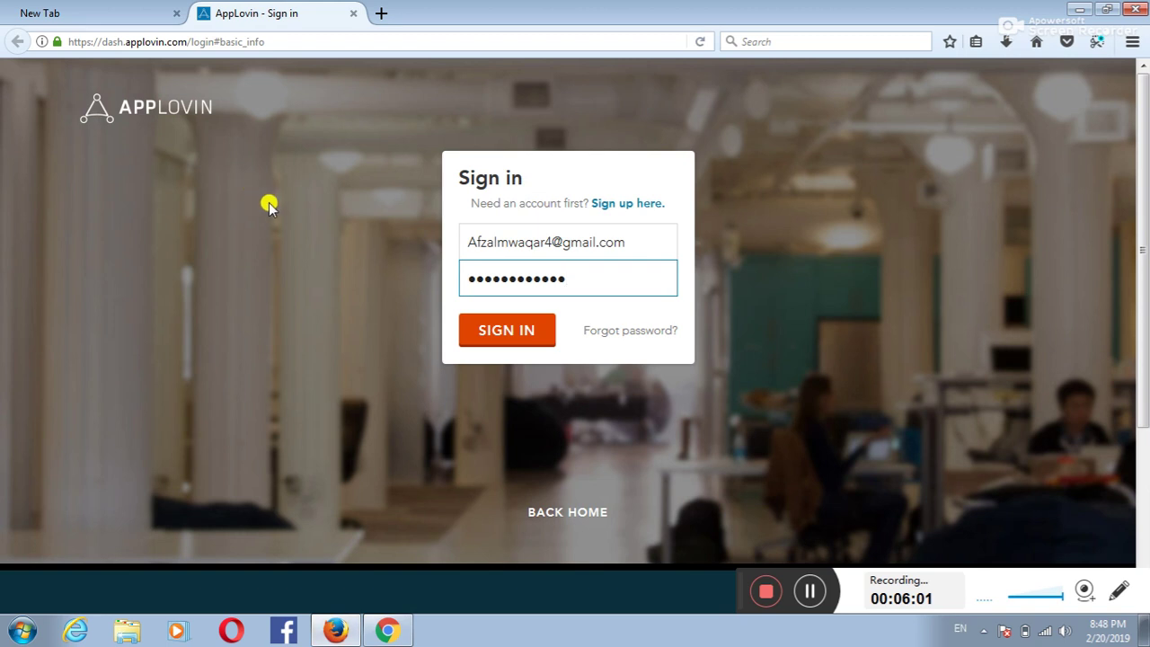
left_click(503, 343)
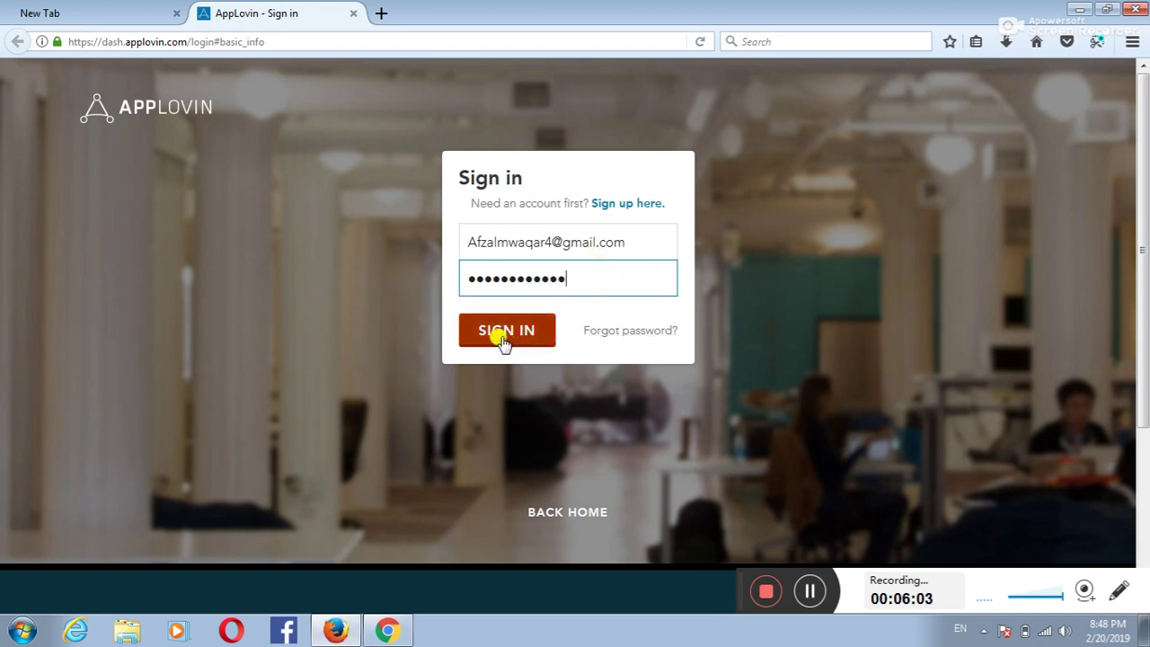
left_click(524, 334)
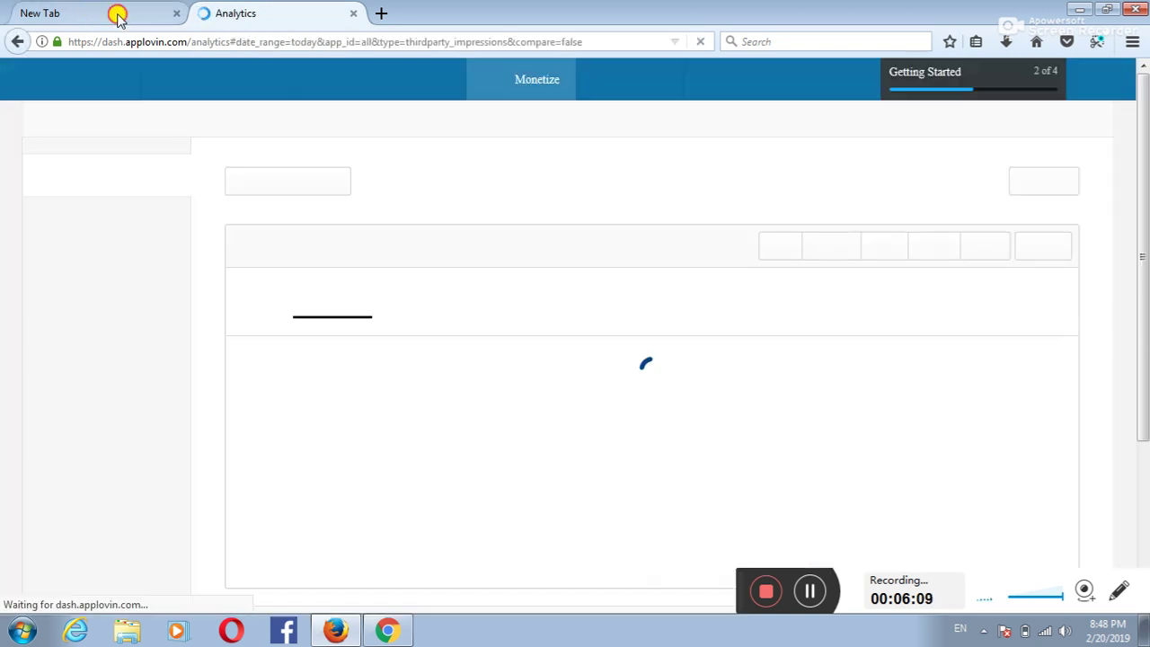
left_click(113, 15)
left_click(290, 20)
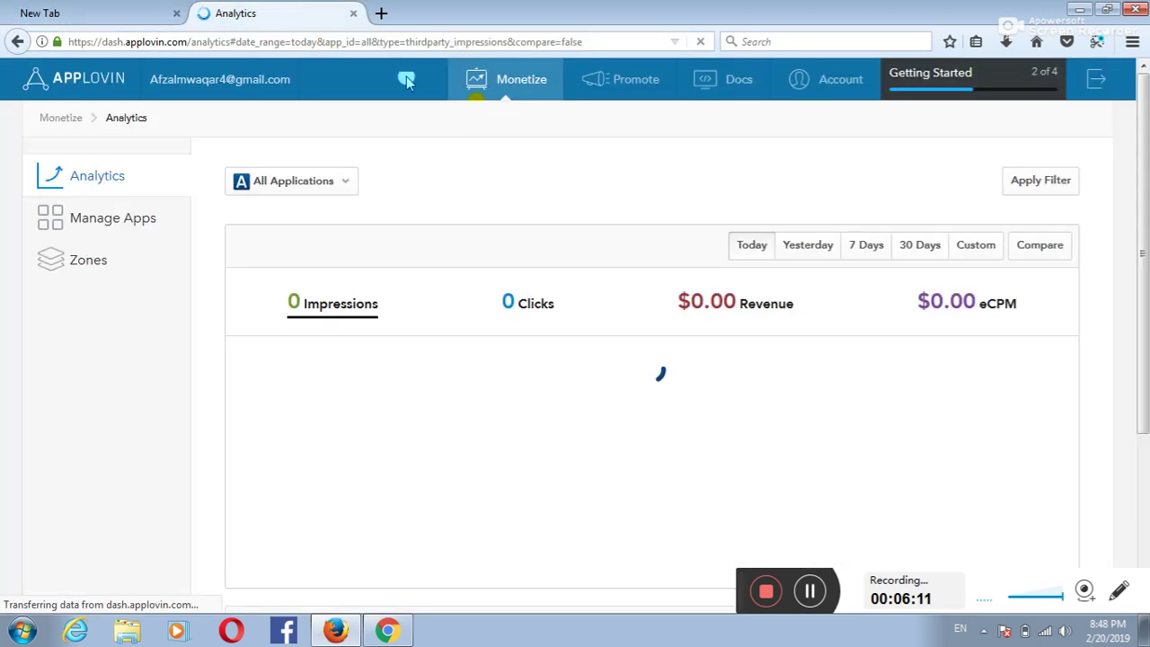
scroll(593, 287, "down", 2)
scroll(777, 325, "down", 1)
scroll(782, 332, "up", 3)
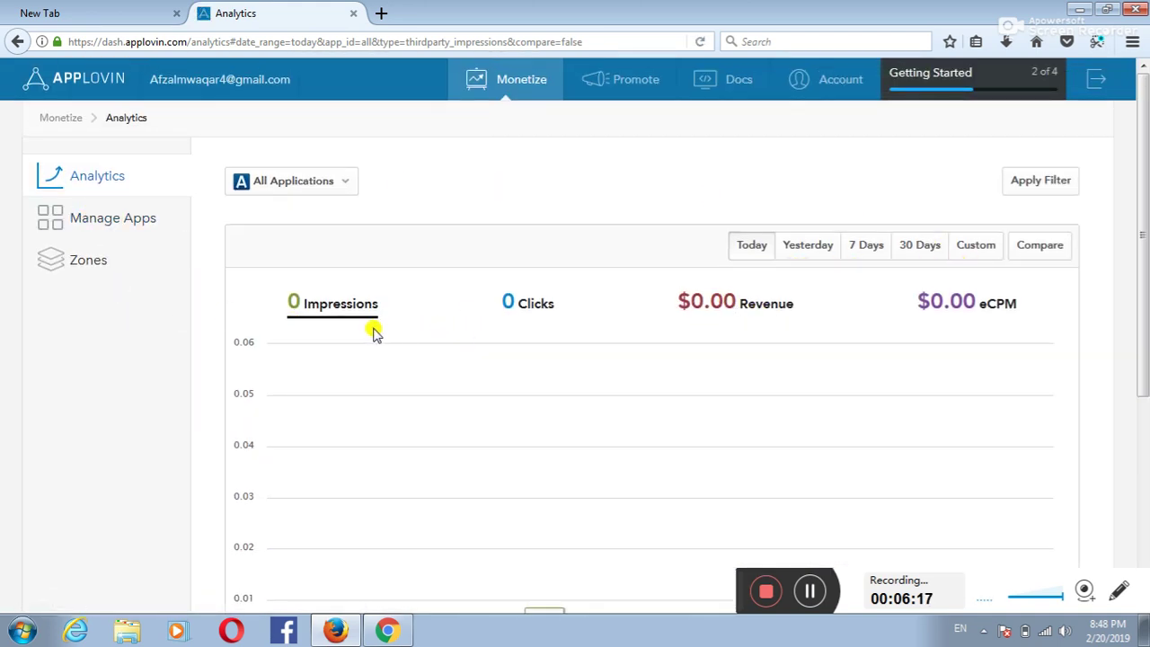
scroll(786, 297, "down", 1)
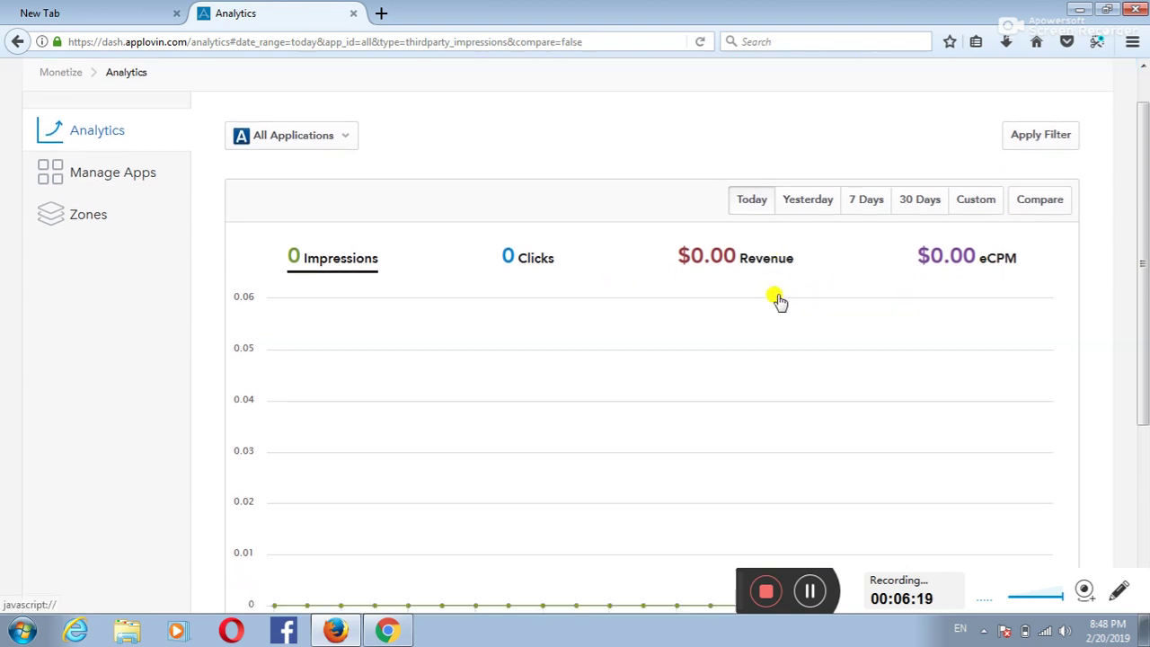
scroll(778, 300, "down", 1)
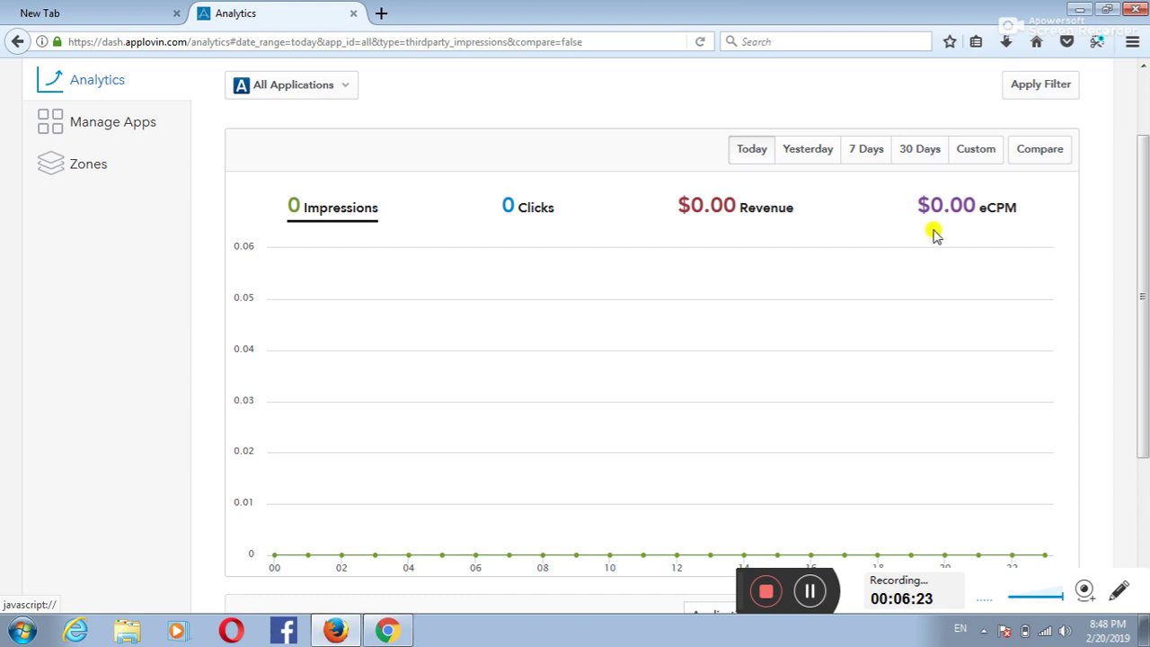
scroll(722, 351, "down", 2)
scroll(722, 351, "down", 3)
scroll(459, 432, "up", 4)
scroll(429, 444, "down", 4)
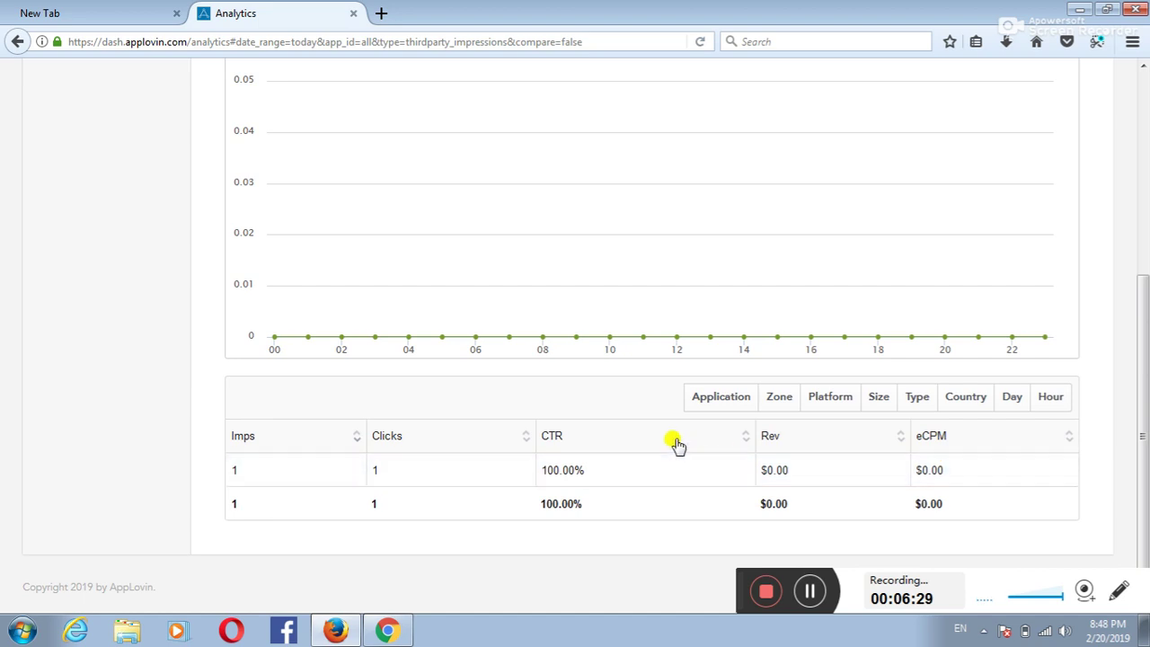
scroll(679, 445, "up", 5)
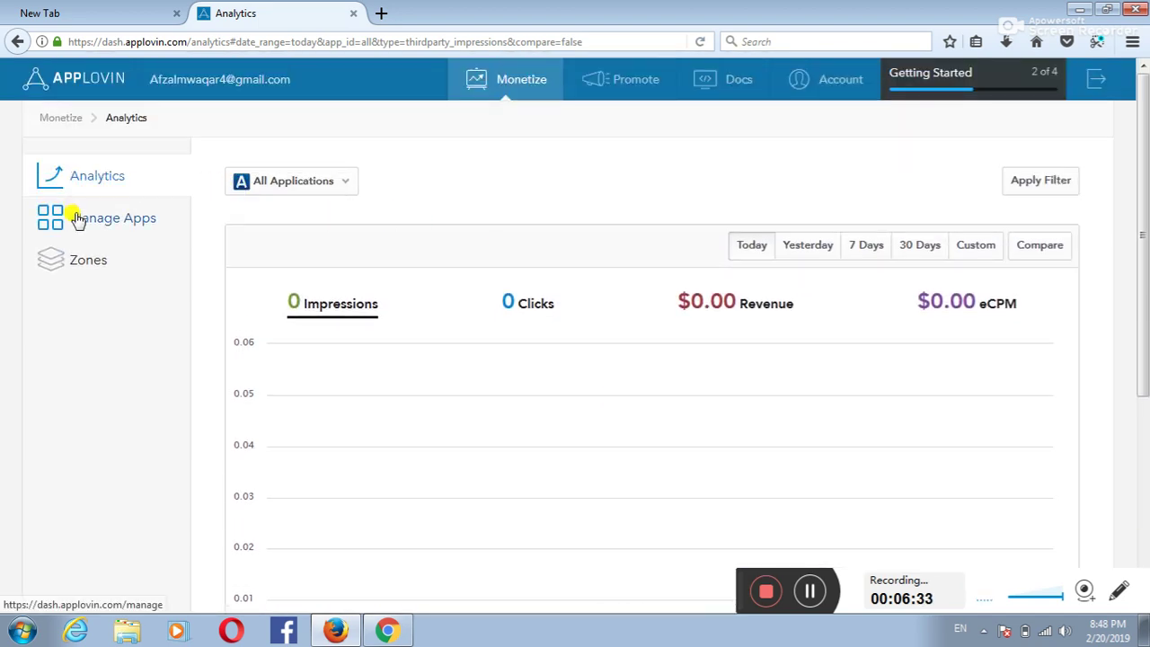
Step: Start a new zone from Zones, name it 'waqar' and set platform to Android
left_click(83, 265)
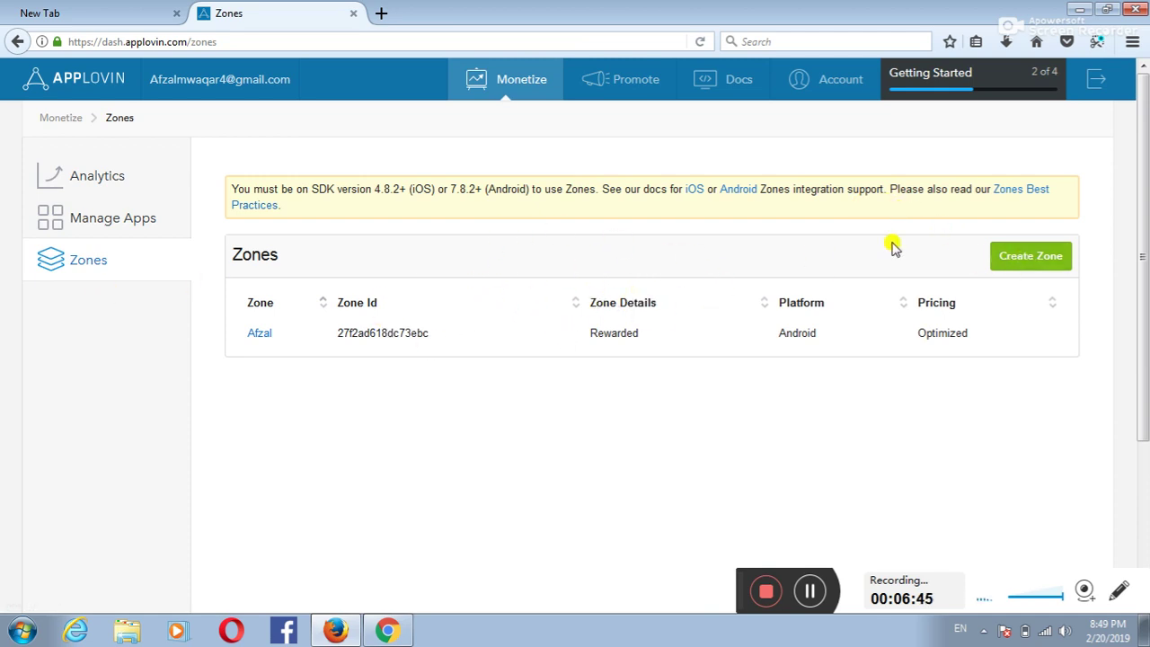
left_click(1050, 263)
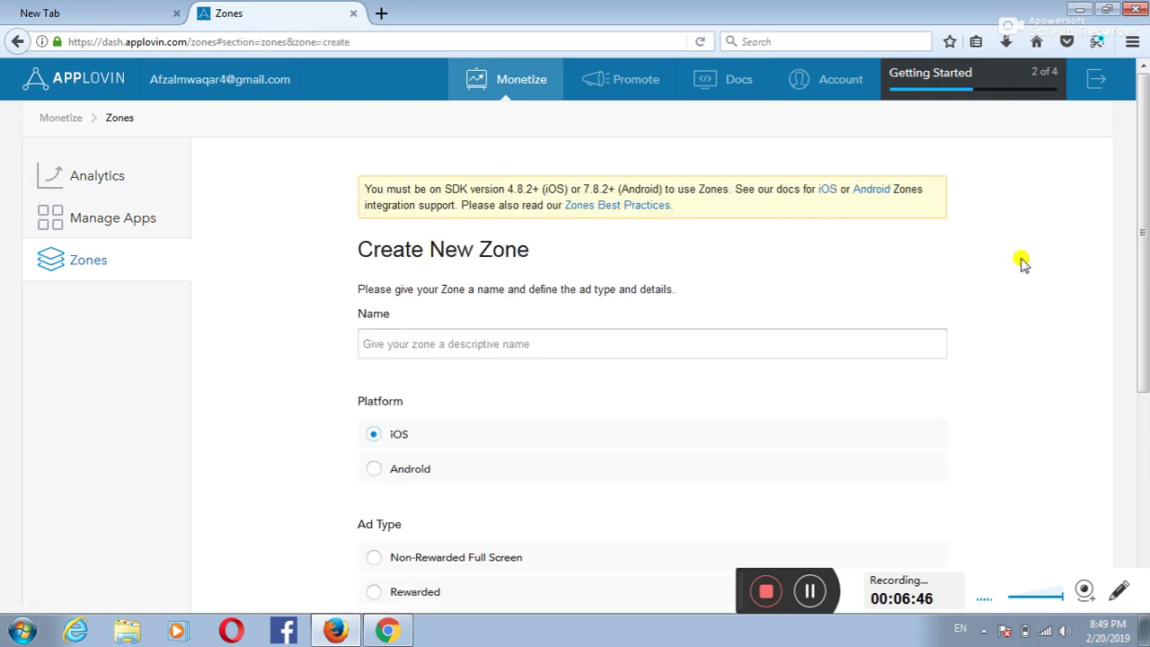
left_click(462, 356)
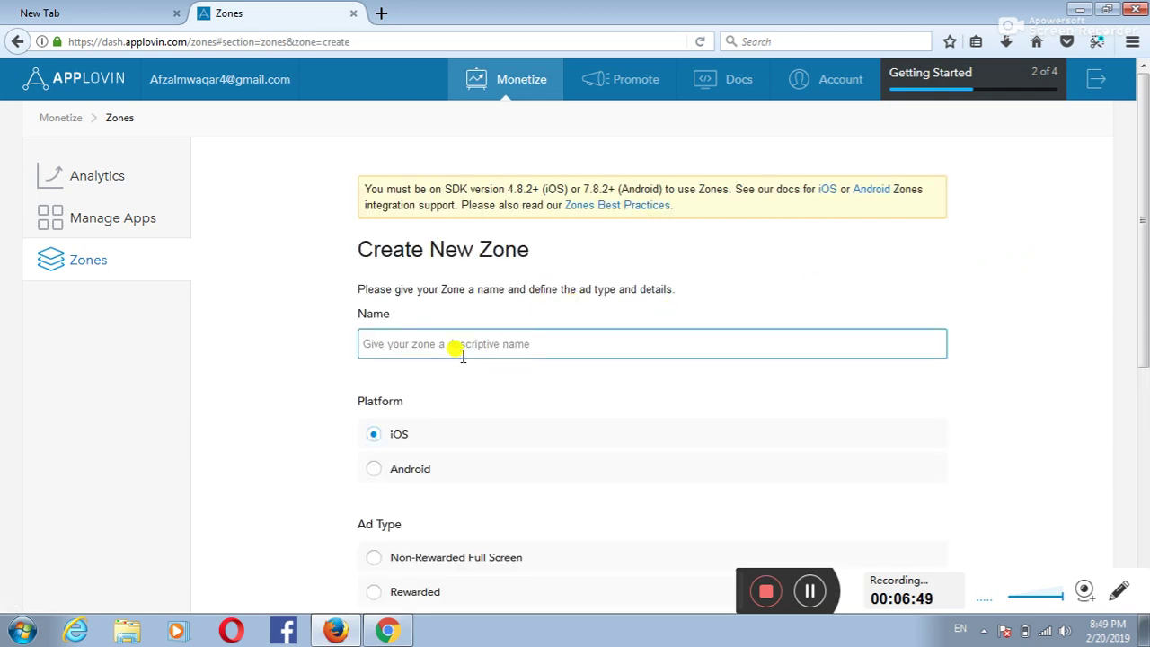
type("waqar")
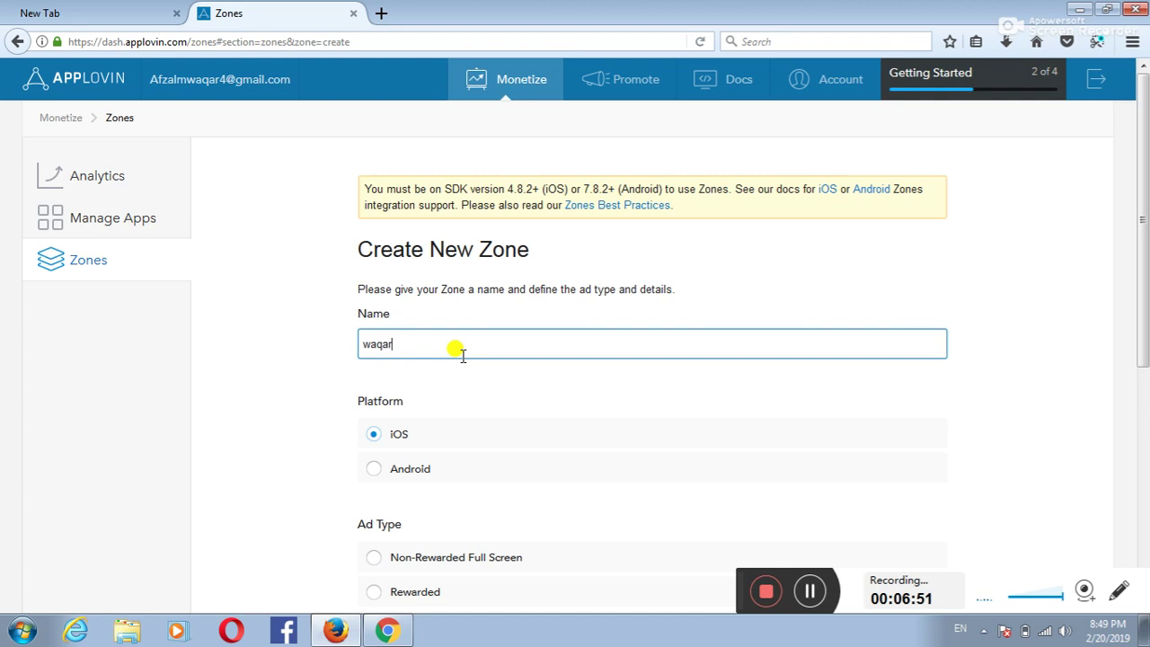
scroll(410, 398, "down", 2)
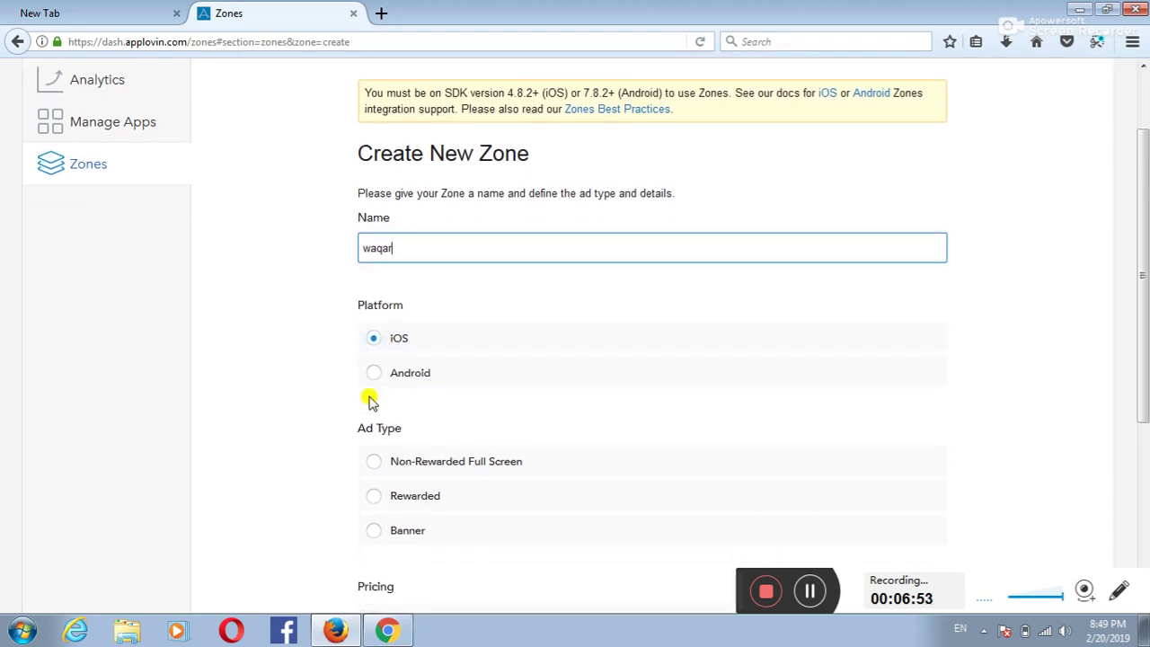
left_click(397, 354)
scroll(397, 354, "down", 3)
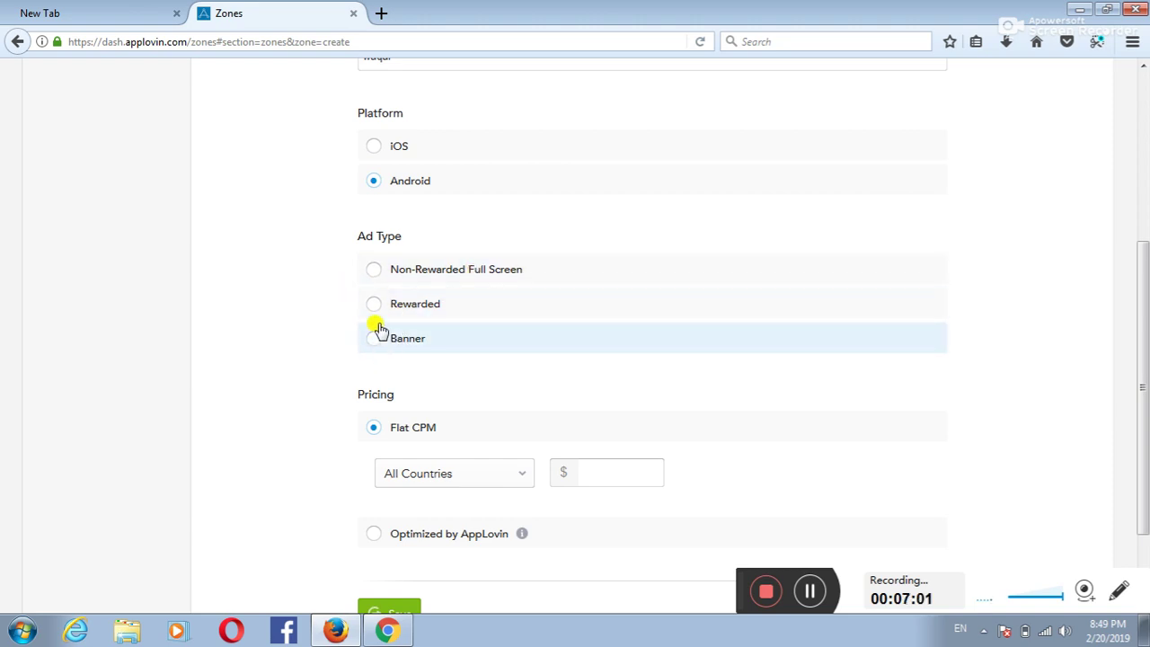
Step: Make the zone Rewarded with All Countries, Optimized by AppLovin pricing, and save it
left_click(373, 306)
scroll(475, 339, "down", 2)
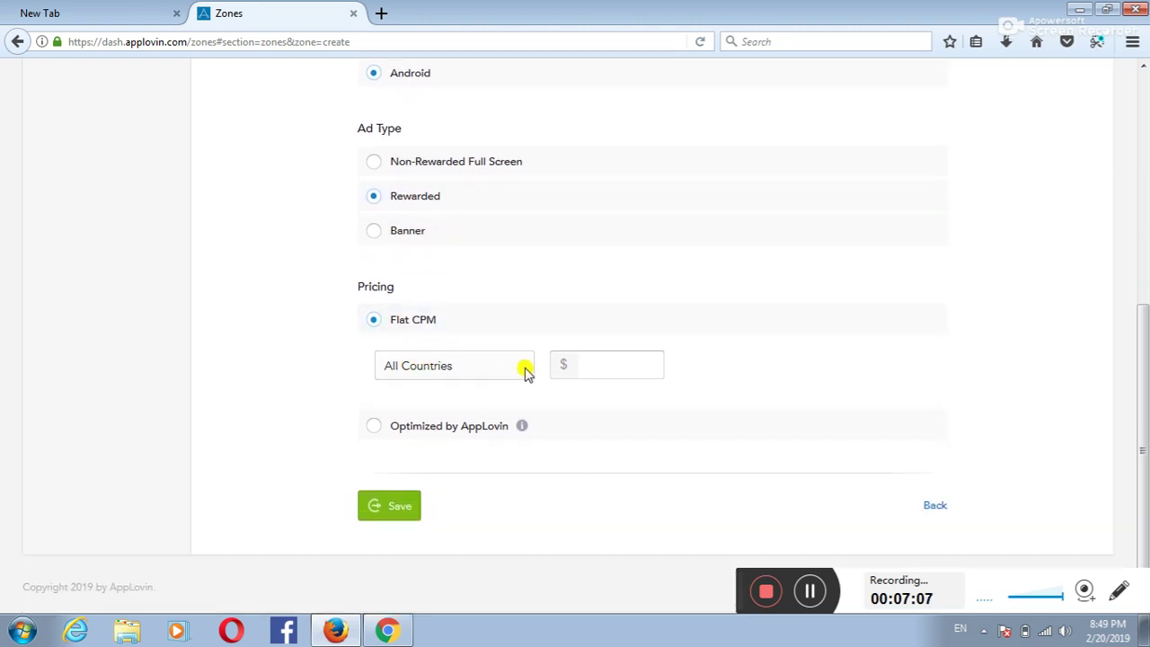
left_click(490, 367)
left_click(405, 392)
left_click(372, 426)
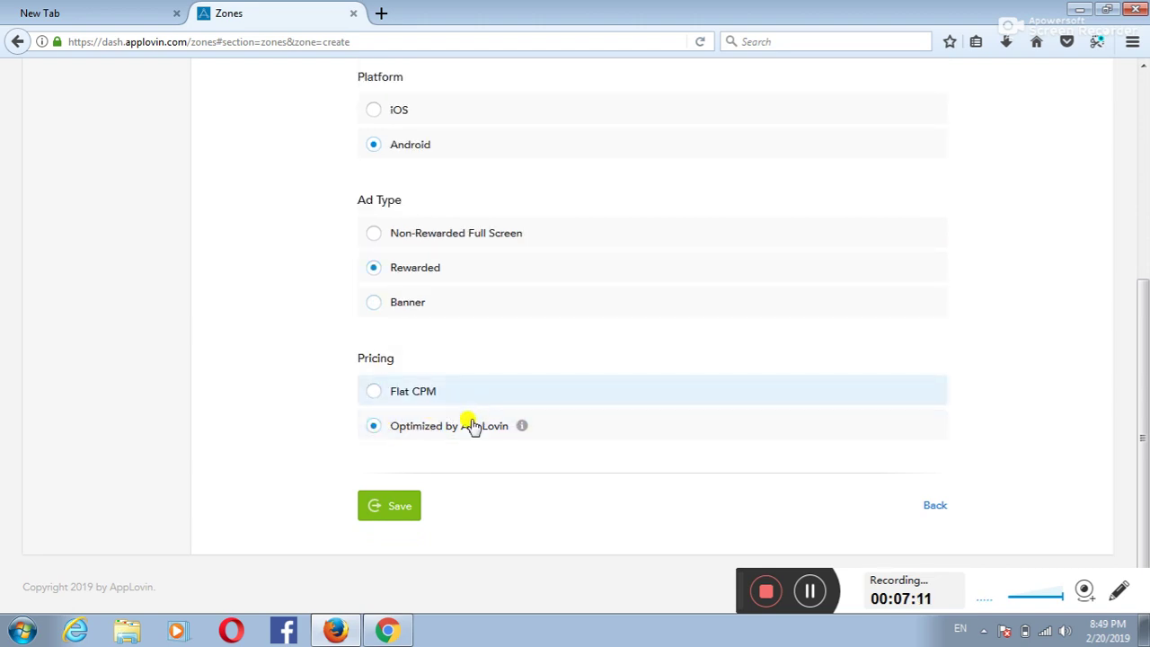
left_click(391, 509)
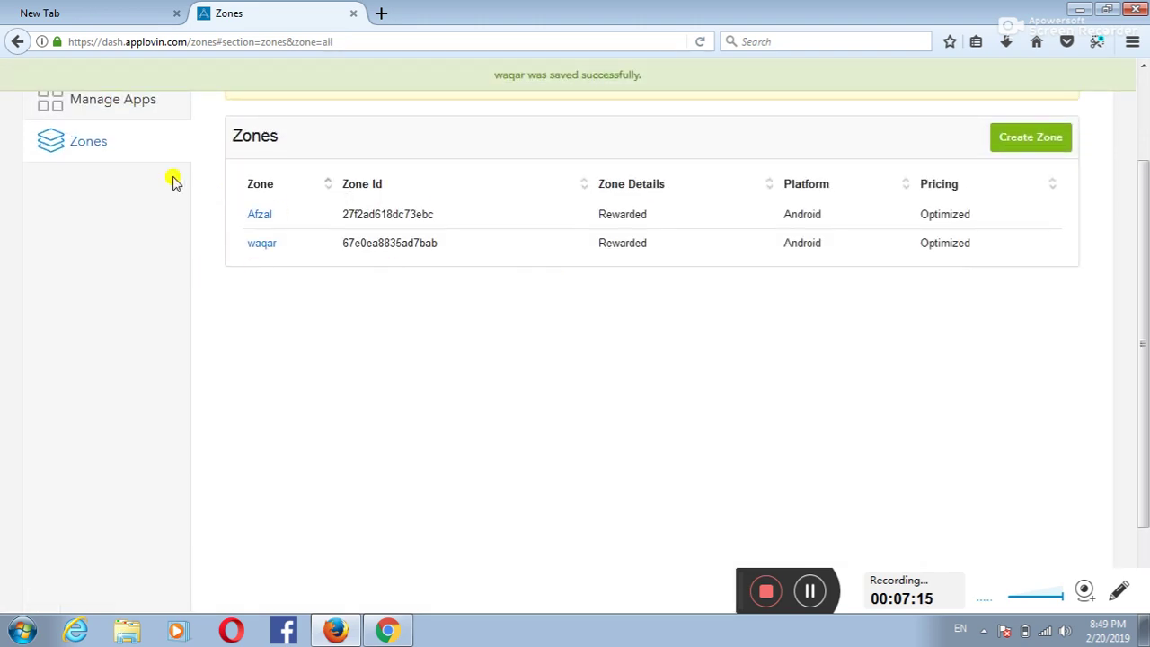
scroll(441, 303, "up", 3)
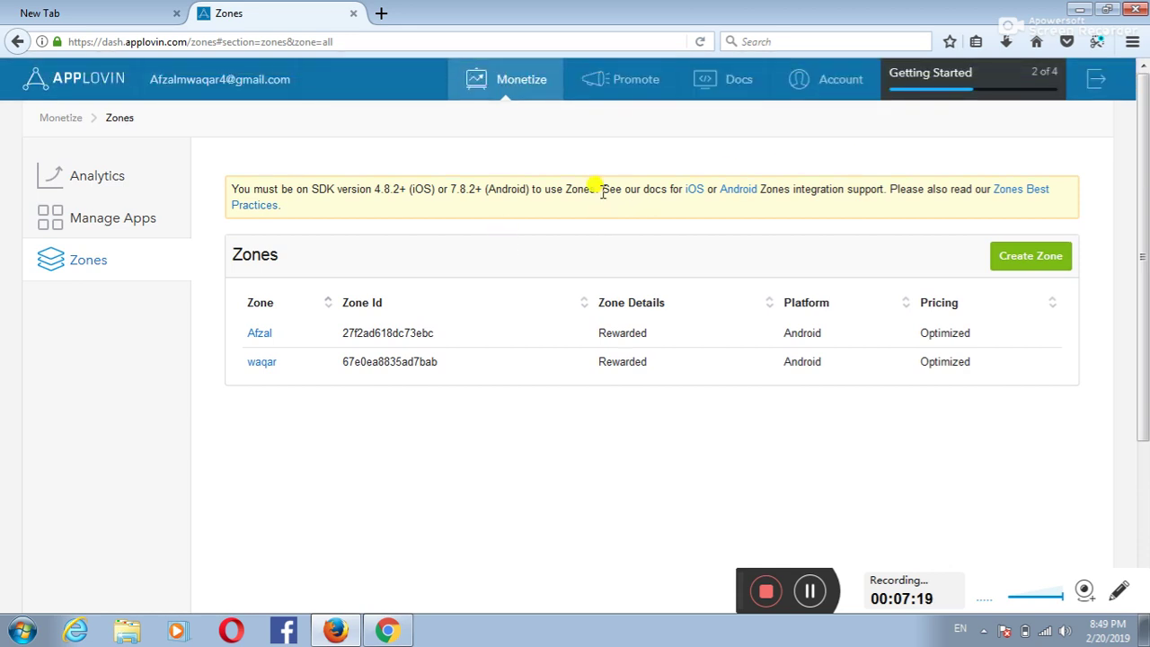
Step: Open Account > Keys and select the SDK Key value
left_click(829, 79)
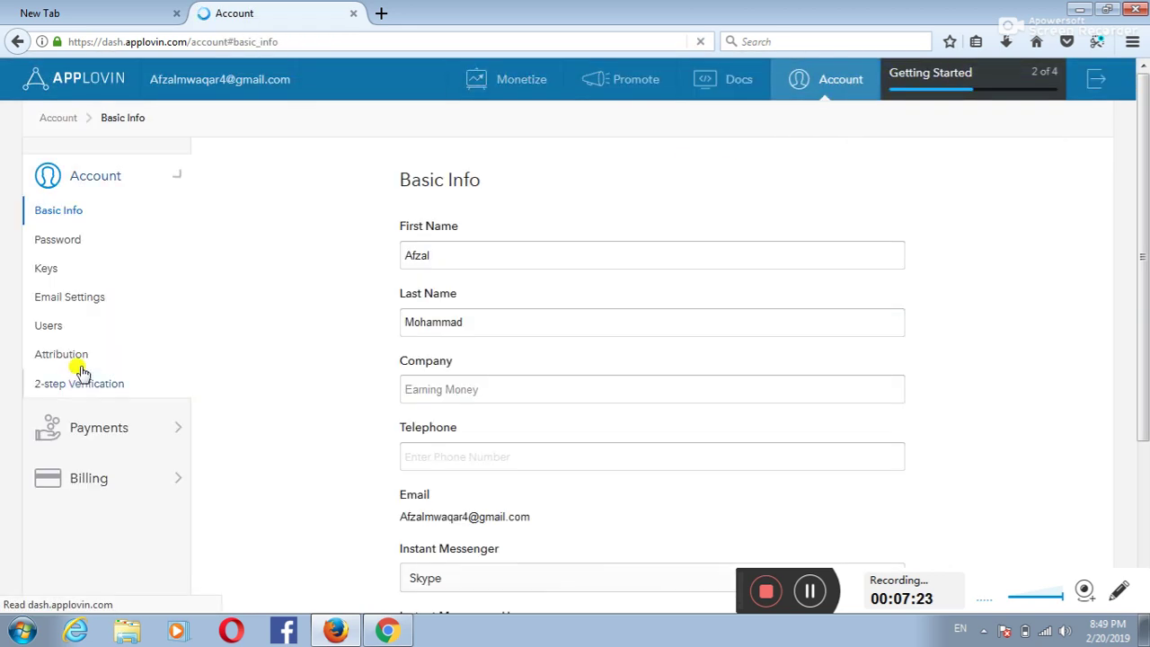
left_click(45, 269)
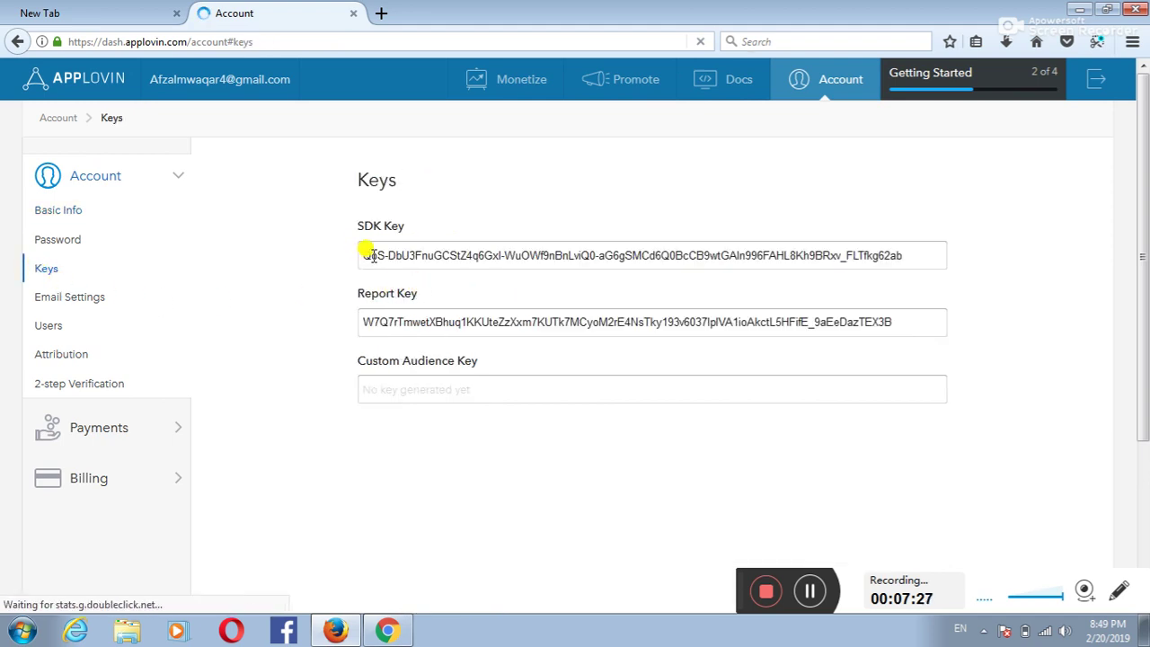
left_click_drag(359, 256, 902, 263)
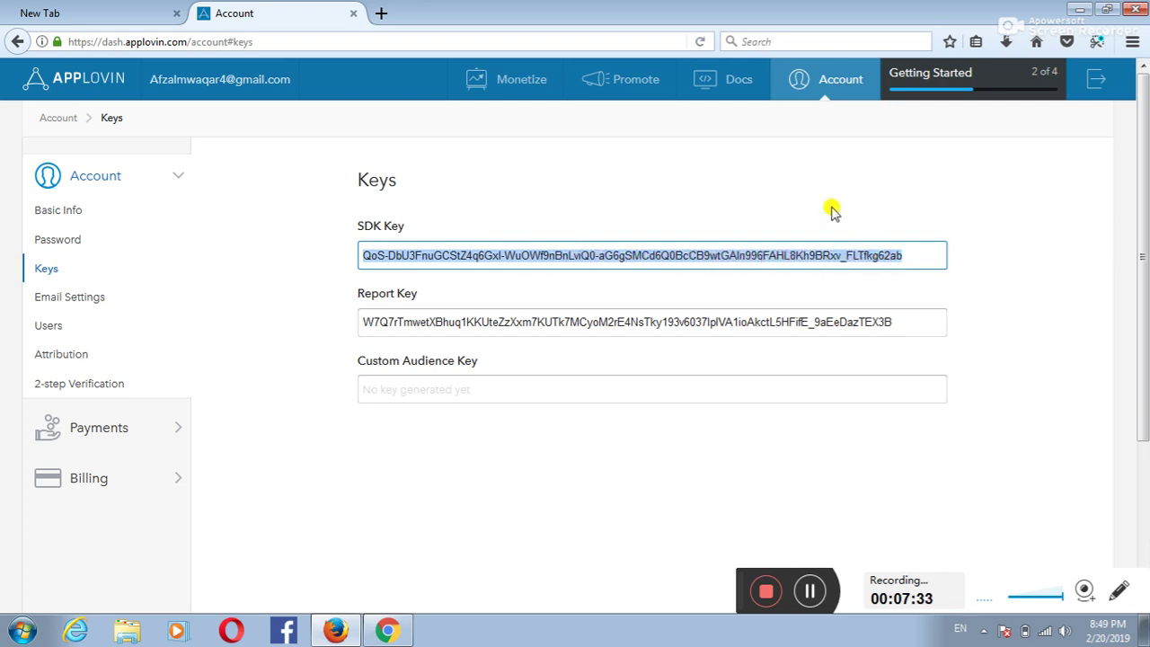
left_click(800, 190)
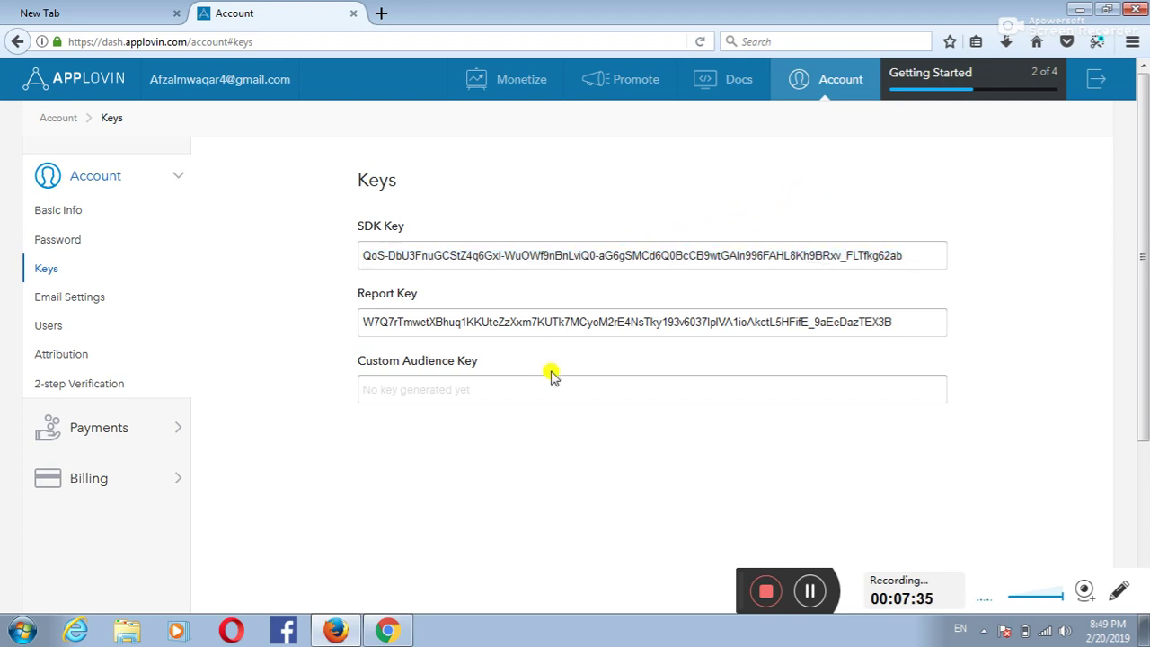
triple_click(499, 254)
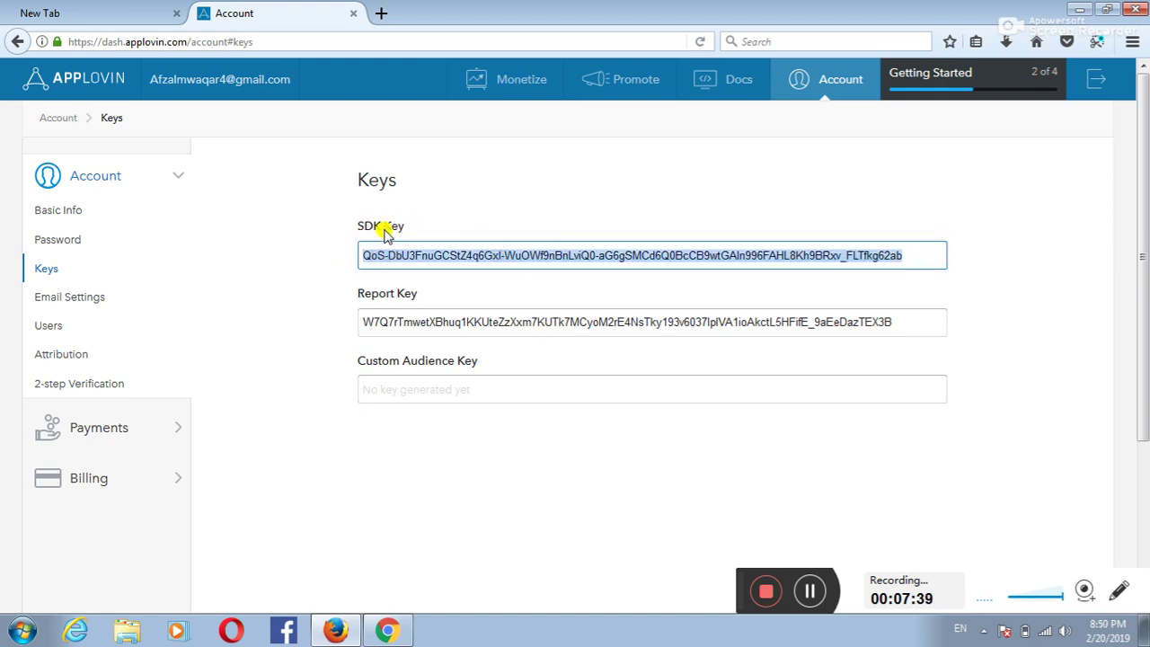
left_click(540, 219)
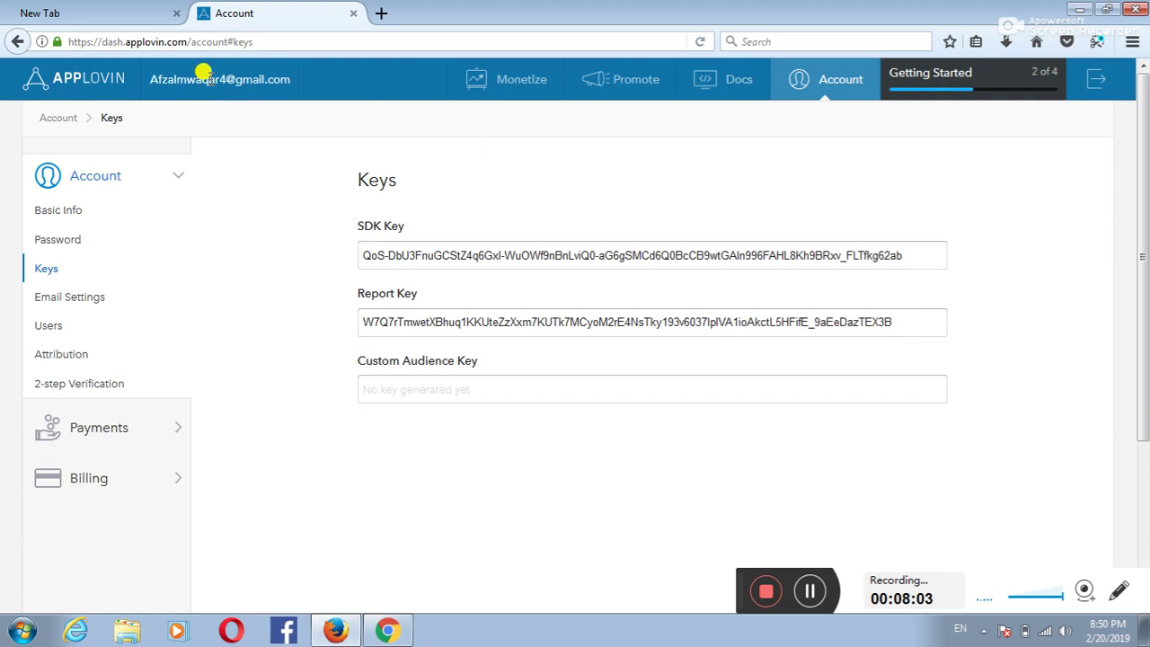
left_click(98, 13)
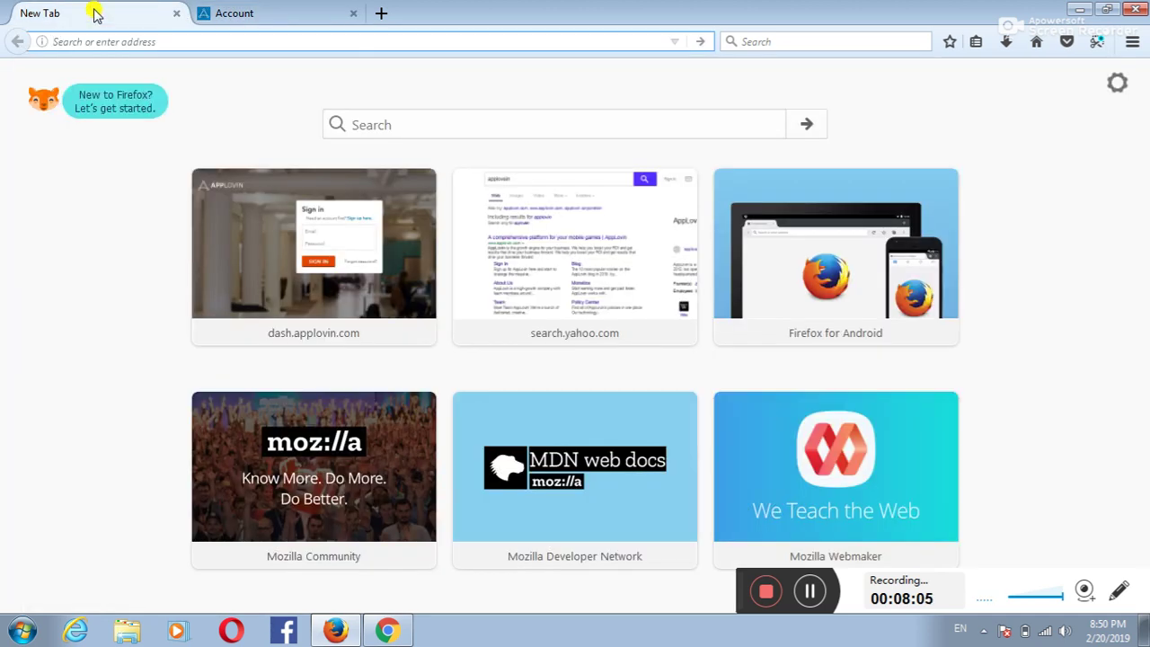
left_click(258, 14)
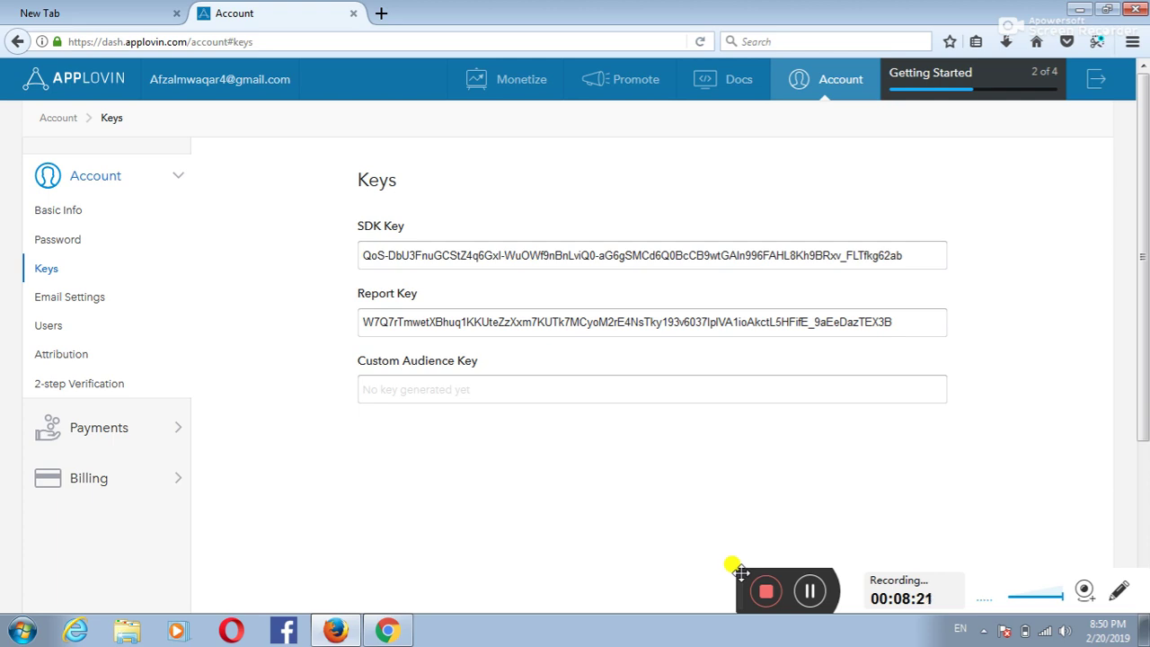
left_click_drag(741, 572, 713, 563)
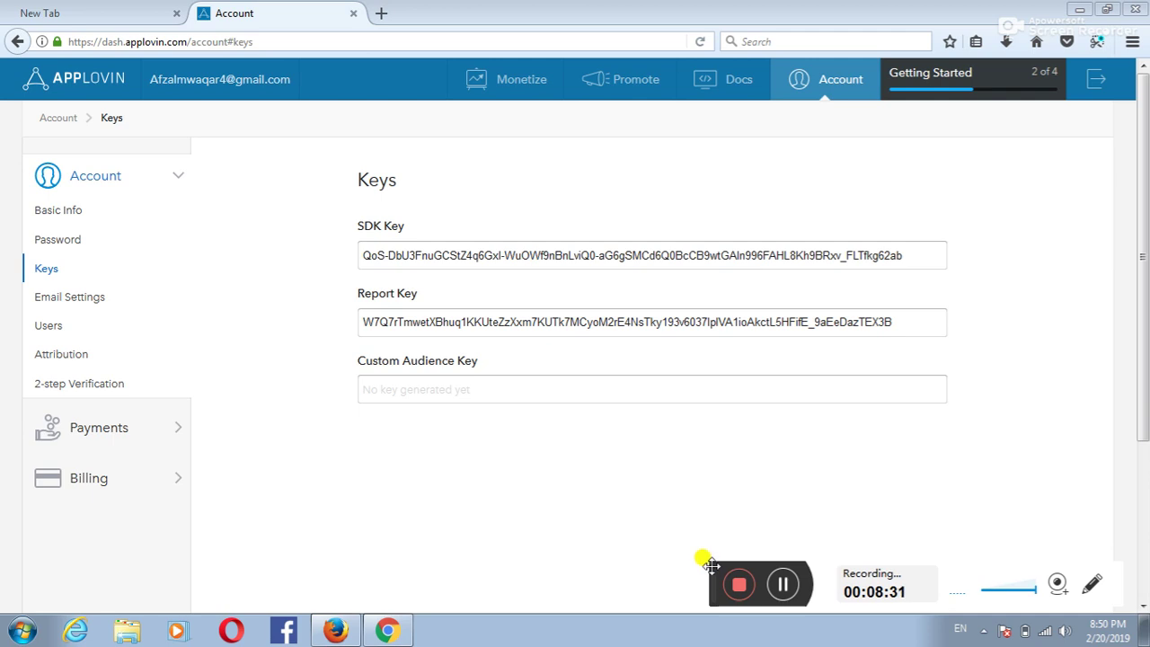
left_click_drag(711, 565, 744, 573)
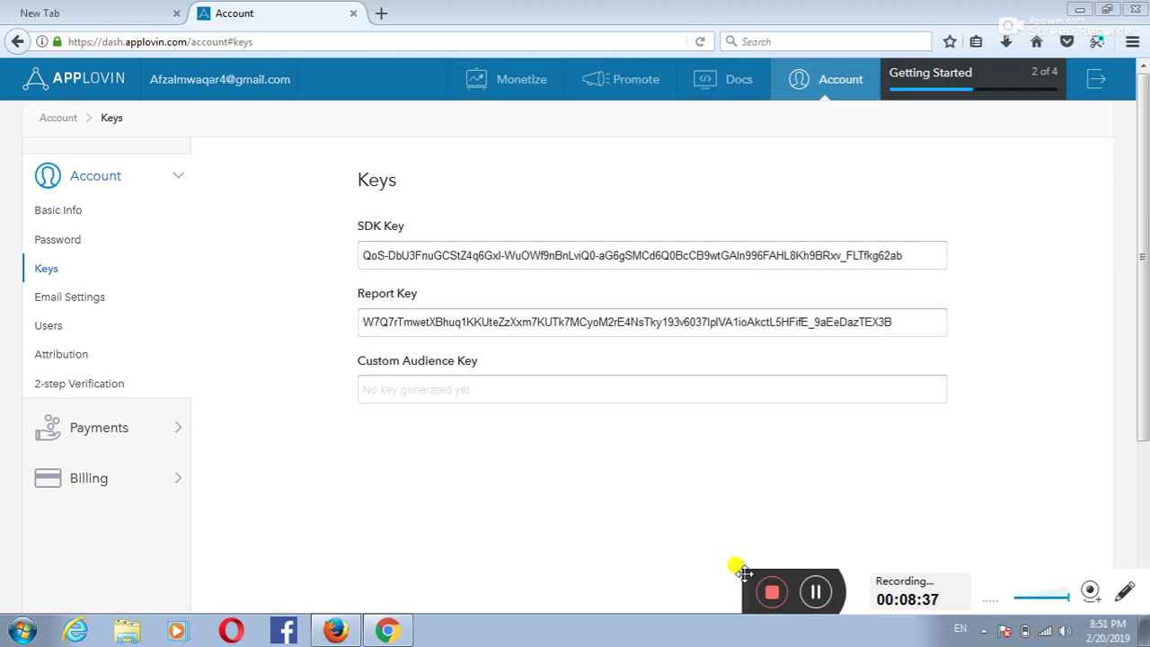